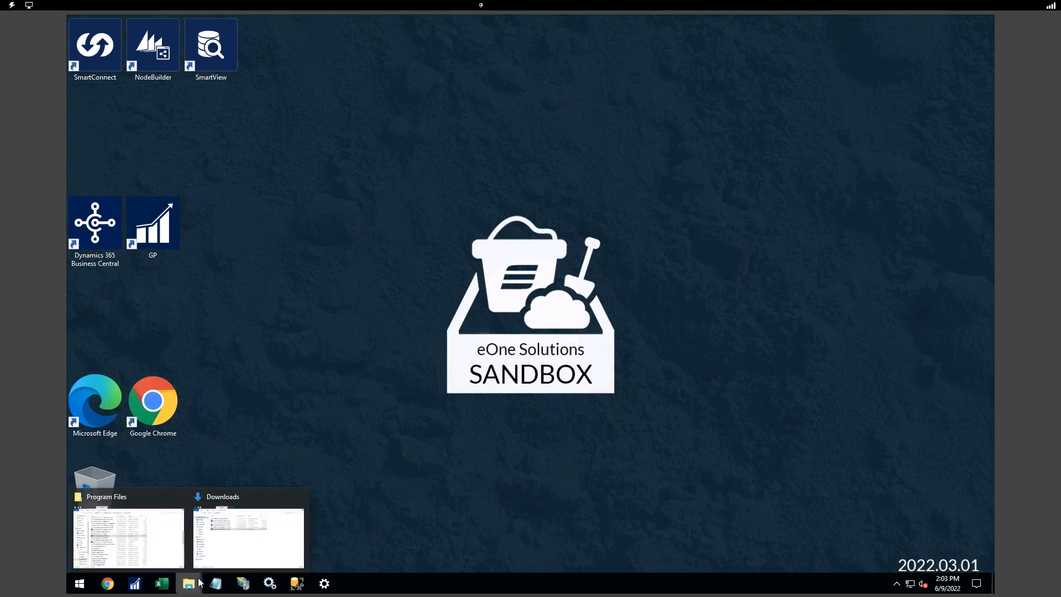
- Run SmartConnect Installer 21.1.0.763 from the Downloads folder
{"action": "left_click", "coordinate": [233, 551]}
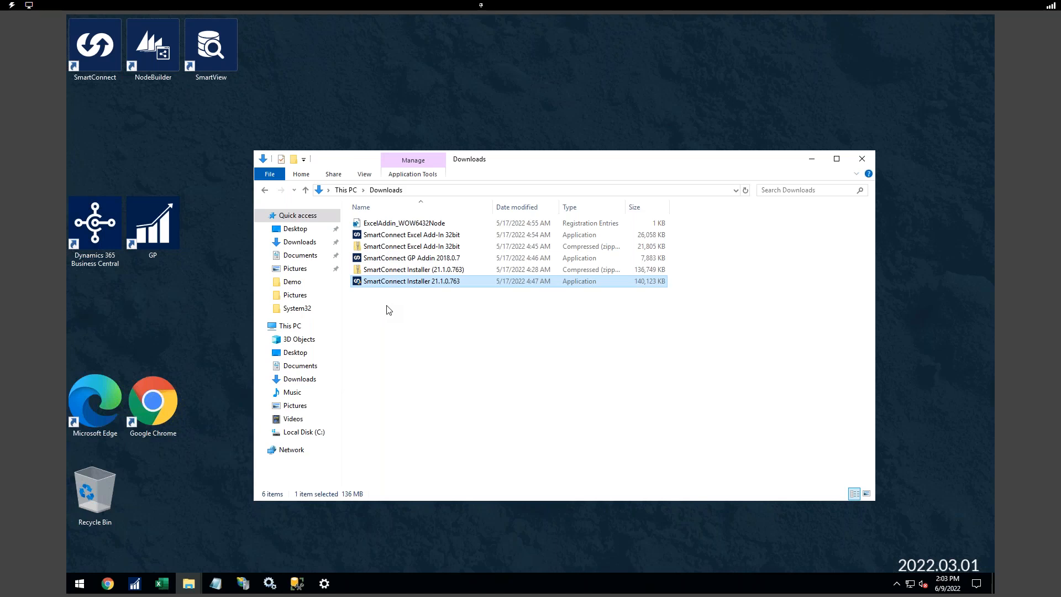
{"action": "left_click", "coordinate": [405, 259]}
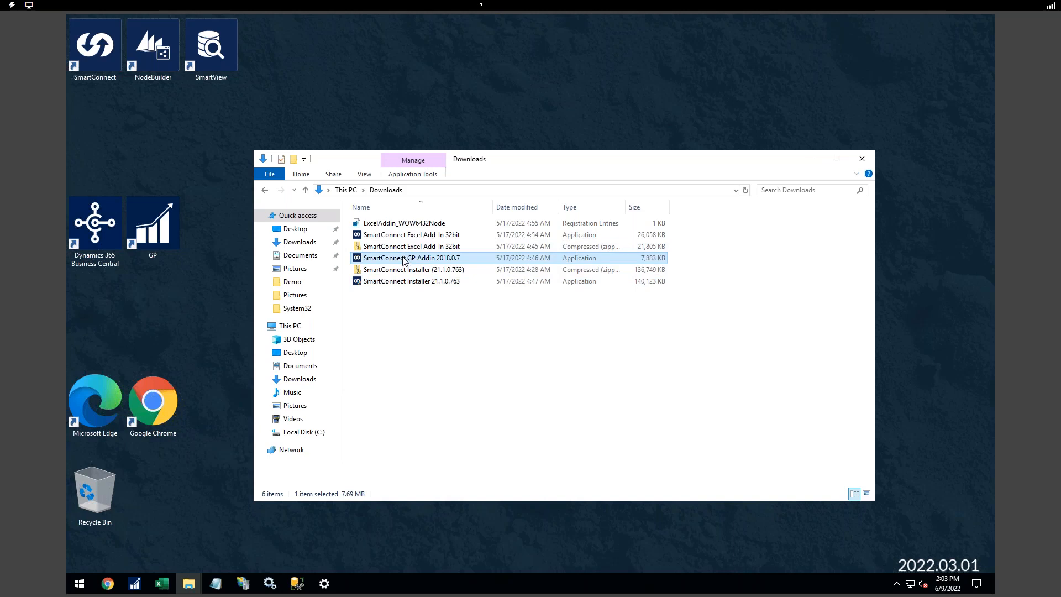
{"action": "left_click", "coordinate": [401, 236]}
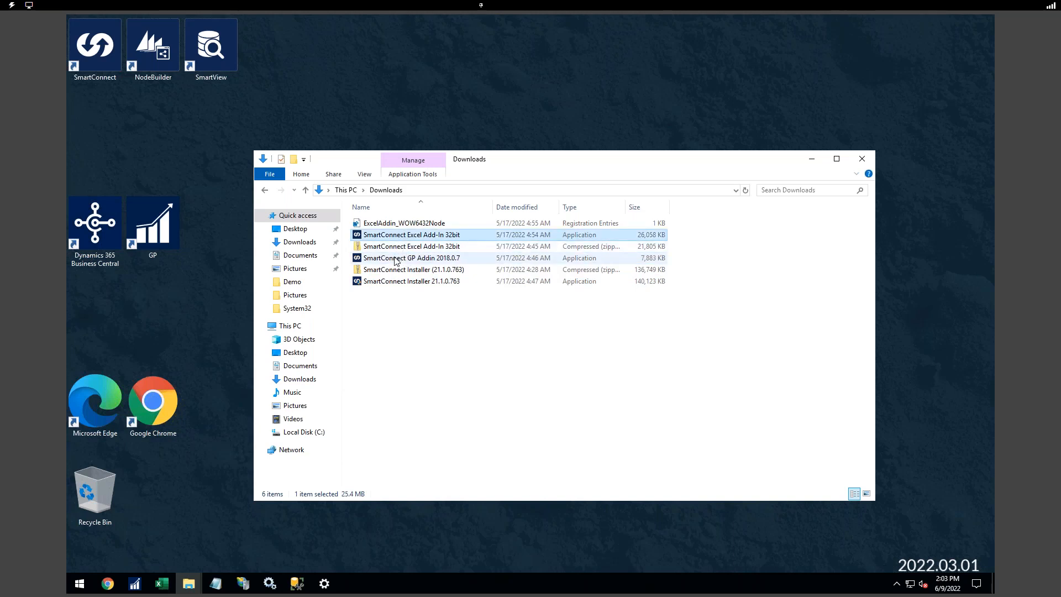
{"action": "left_click", "coordinate": [403, 280]}
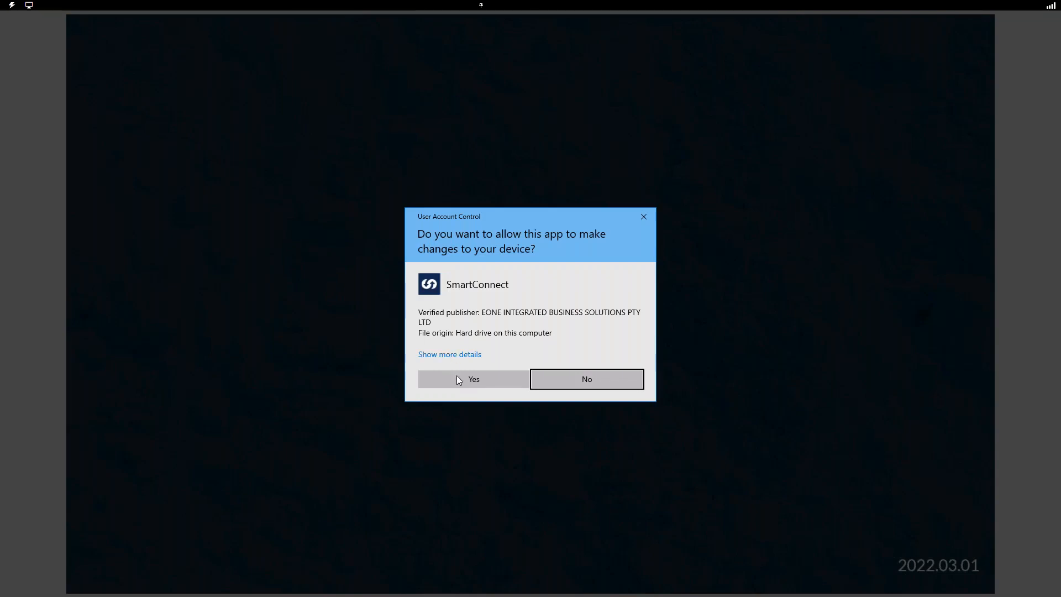
- Approve the User Account Control prompt so the SmartConnect setup wizard opens
{"action": "left_click", "coordinate": [459, 382]}
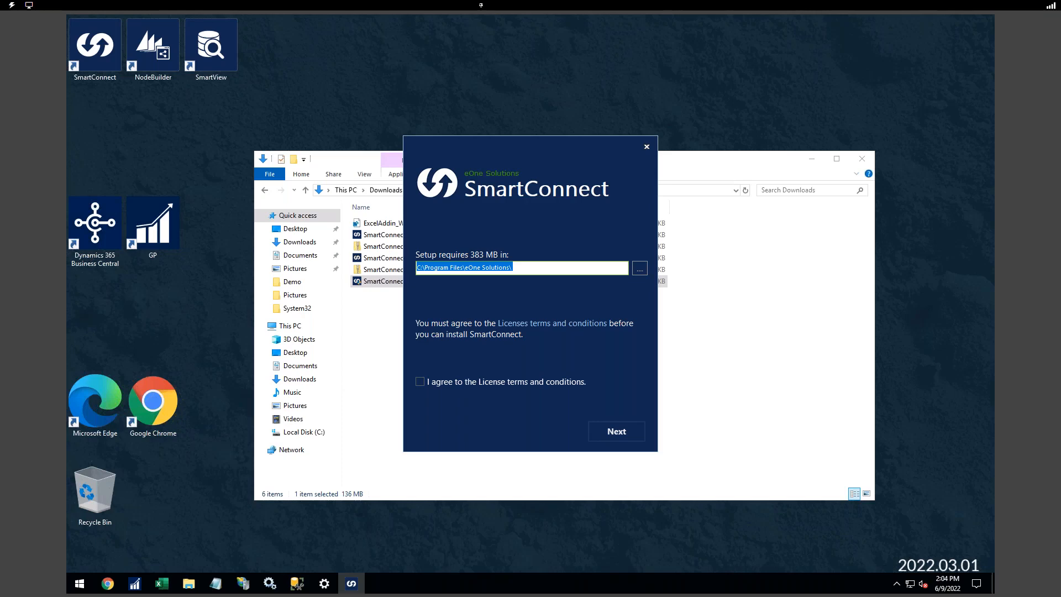
- Accept the license terms, keeping C:\Program Files\eOne Solutions\ as the install location
{"action": "left_click", "coordinate": [420, 381]}
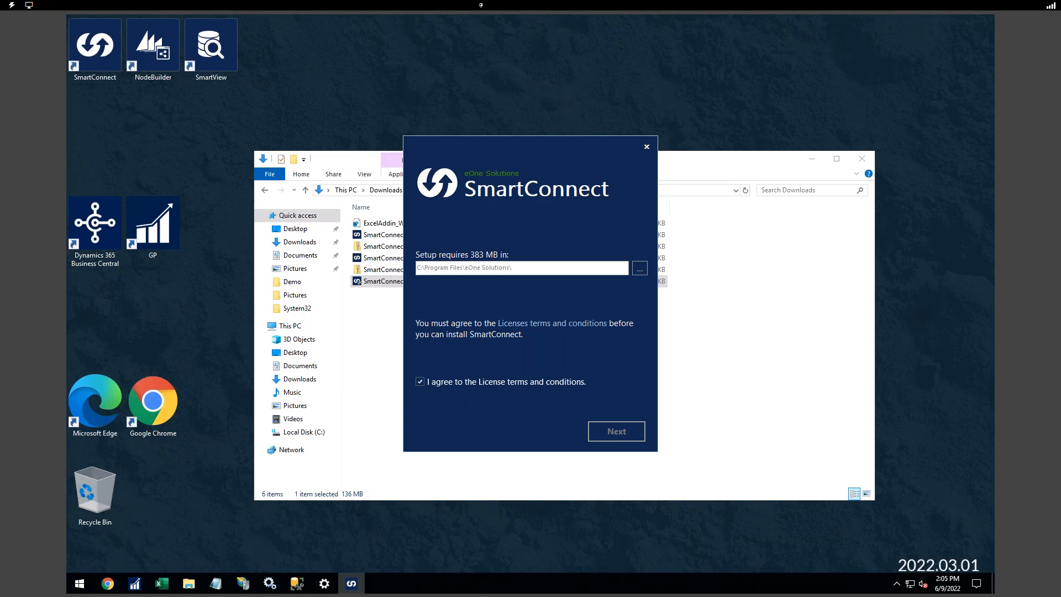
{"action": "left_click", "coordinate": [515, 272]}
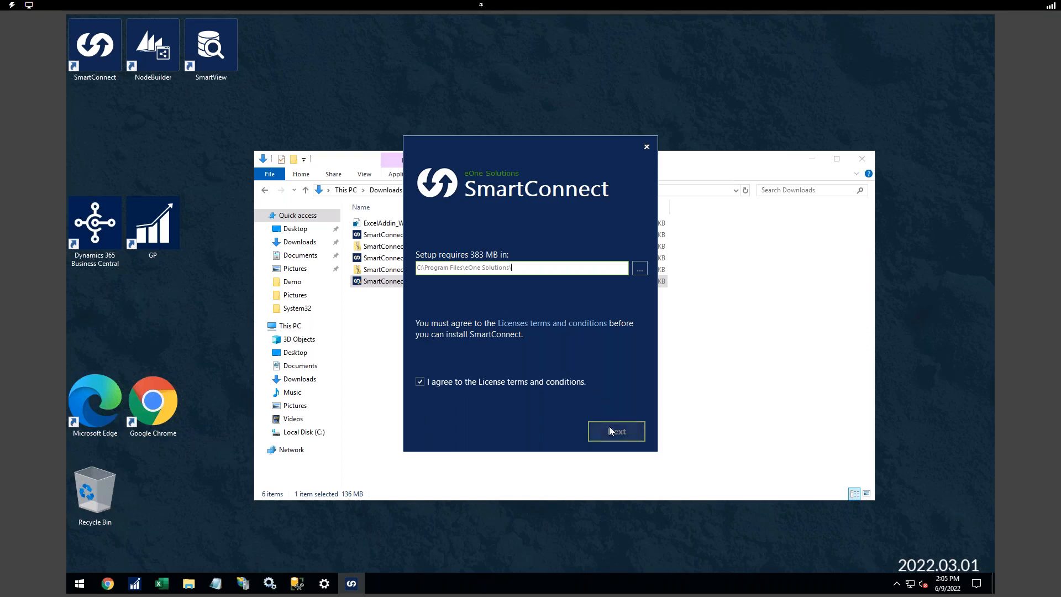
- Install the SmartConnect Client, Windows Service and API Service components
{"action": "left_click", "coordinate": [609, 426]}
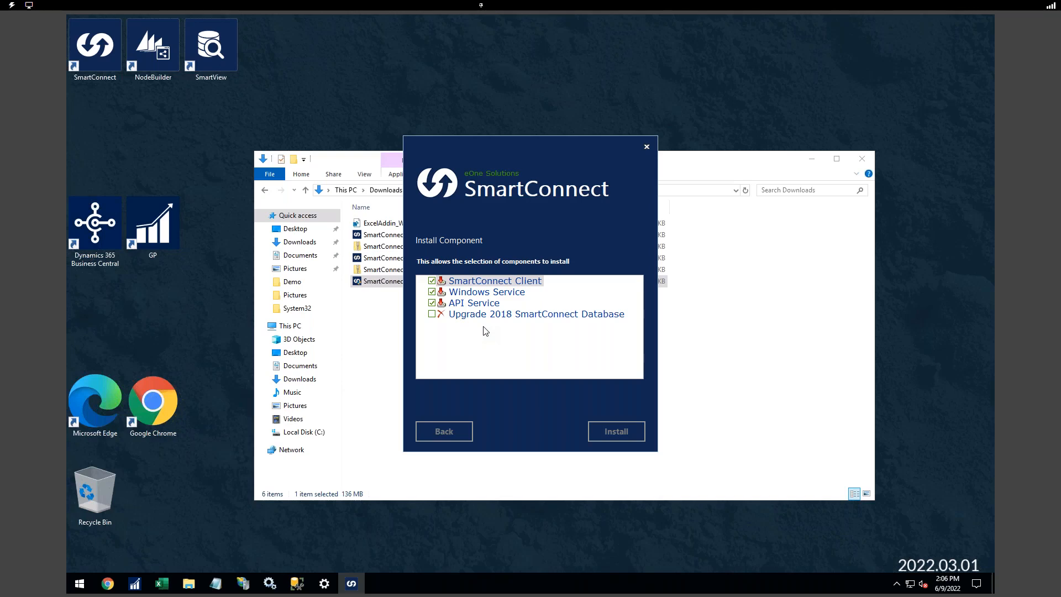
{"action": "left_click", "coordinate": [618, 437]}
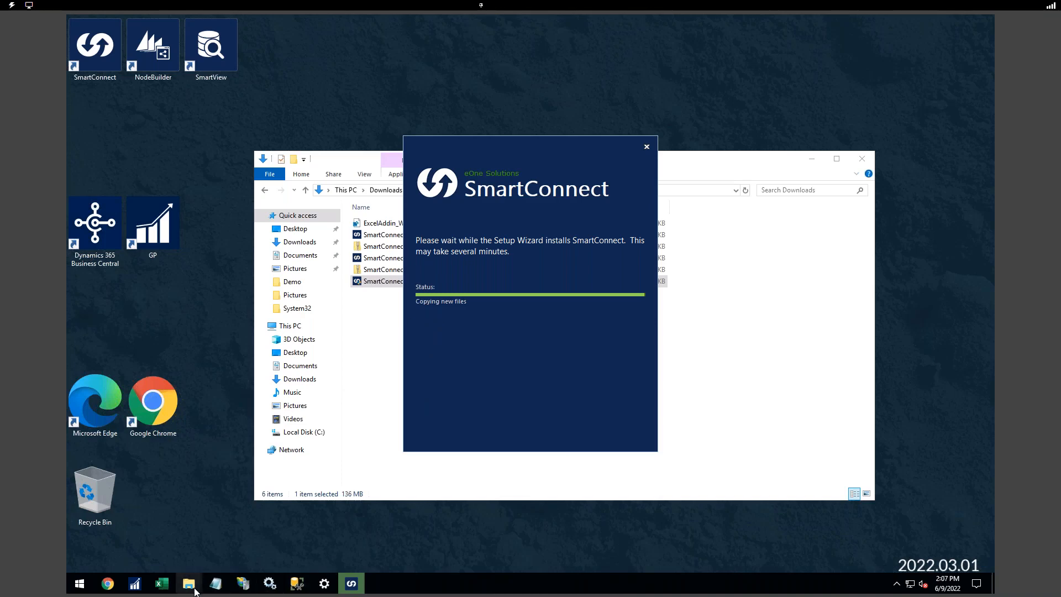
- Bring the Program Files Explorer window forward and finish the installer
{"action": "mouse_move", "coordinate": [194, 591]}
{"action": "left_click", "coordinate": [158, 537]}
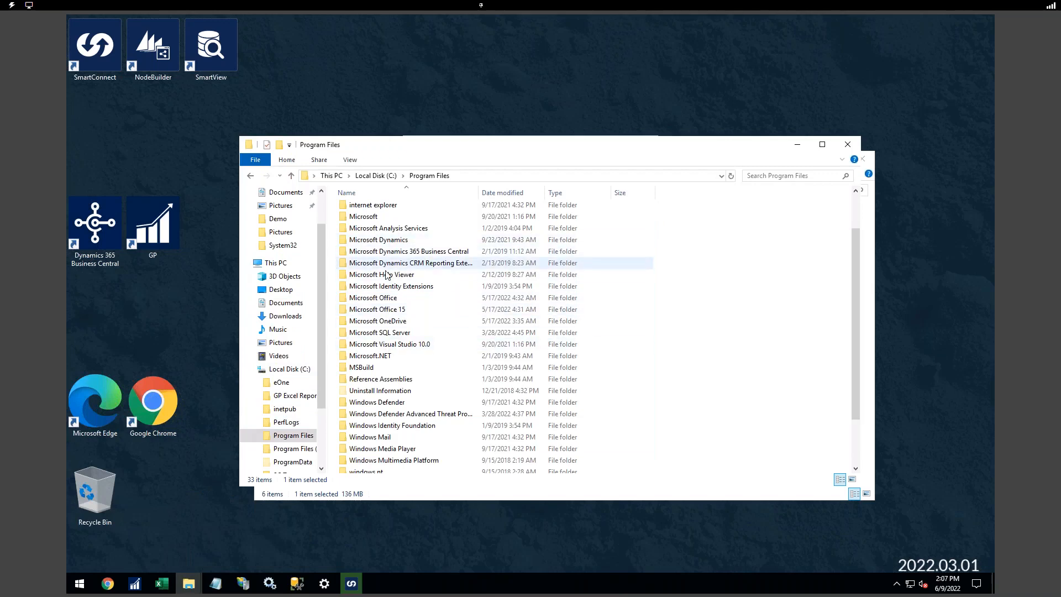
{"action": "left_click_drag", "start_coordinate": [437, 151], "coordinate": [362, 104]}
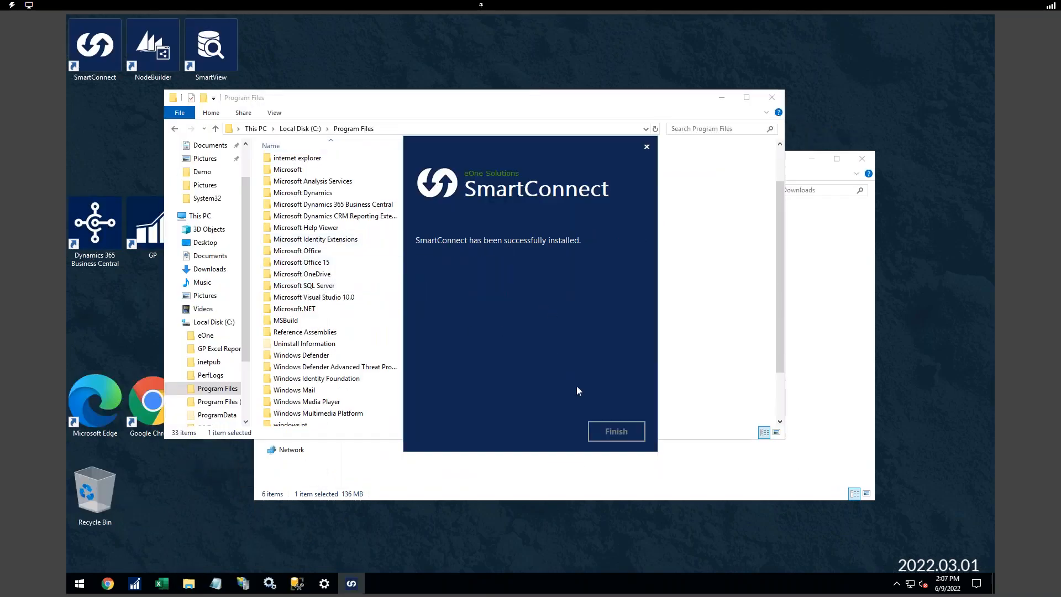
{"action": "left_click", "coordinate": [609, 430]}
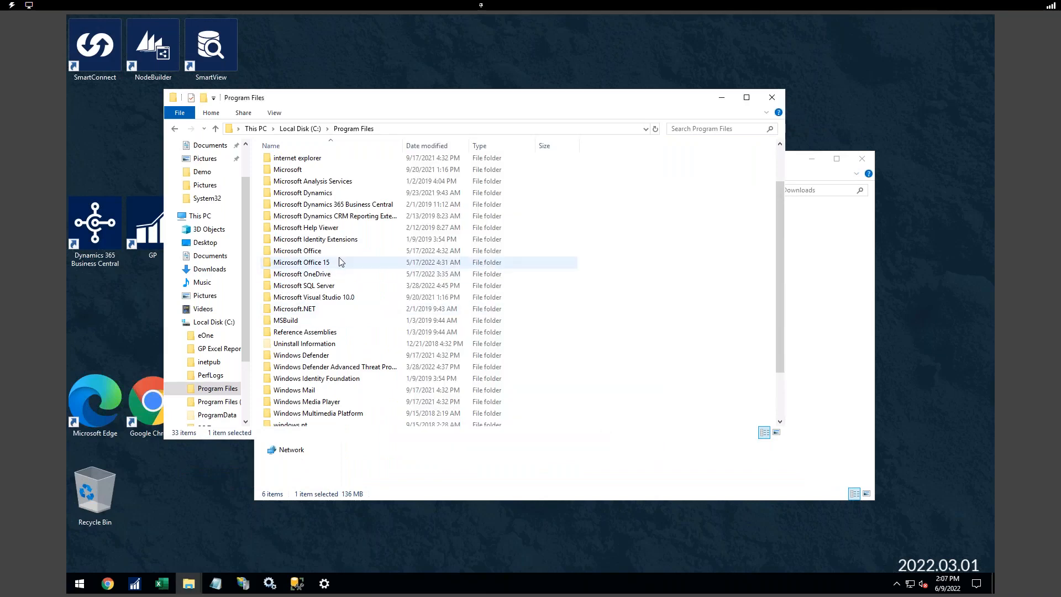
- Browse to C:\Program Files\eOne Solutions\SmartConnect
{"action": "left_click", "coordinate": [299, 128]}
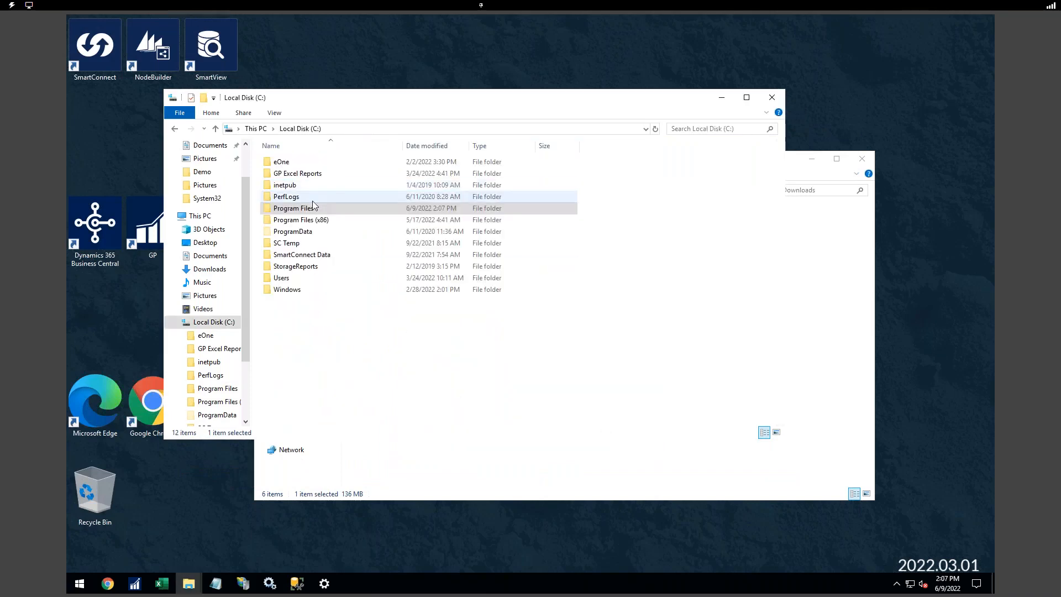
{"action": "double_click", "coordinate": [305, 209]}
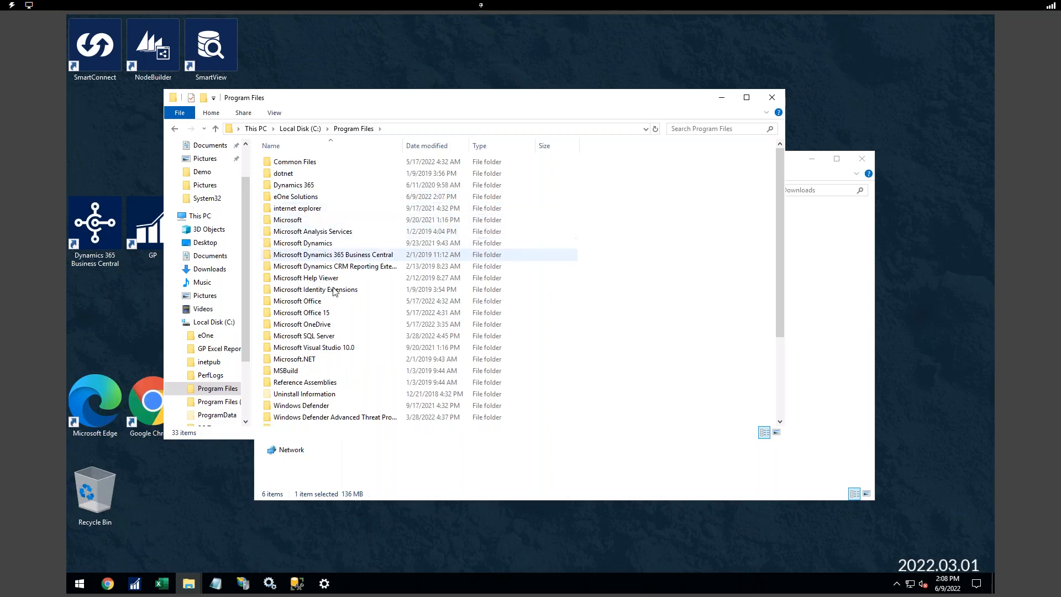
{"action": "left_click", "coordinate": [311, 199]}
{"action": "double_click", "coordinate": [311, 199]}
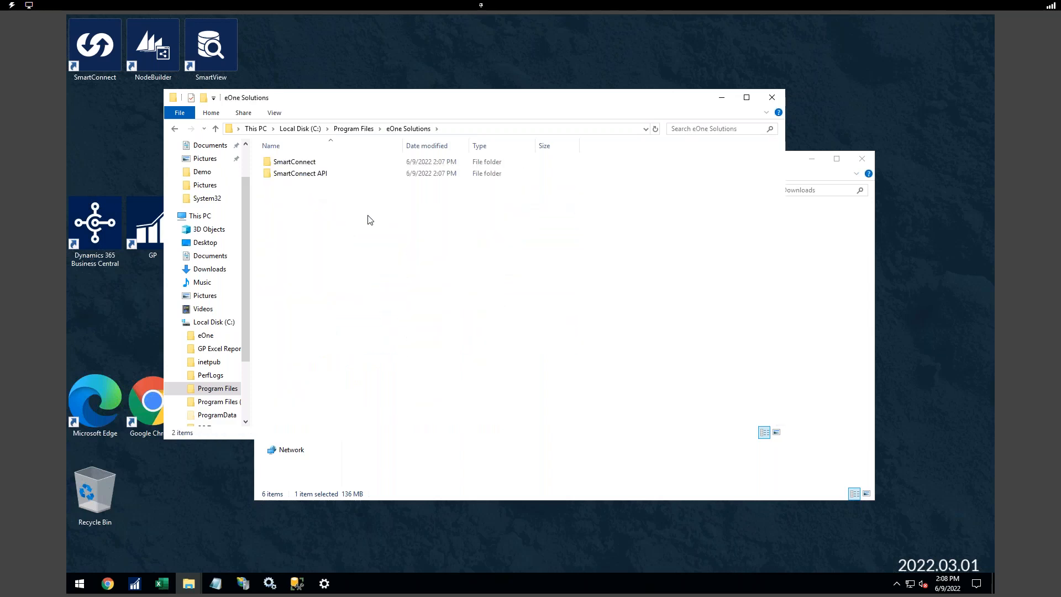
{"action": "double_click", "coordinate": [304, 163]}
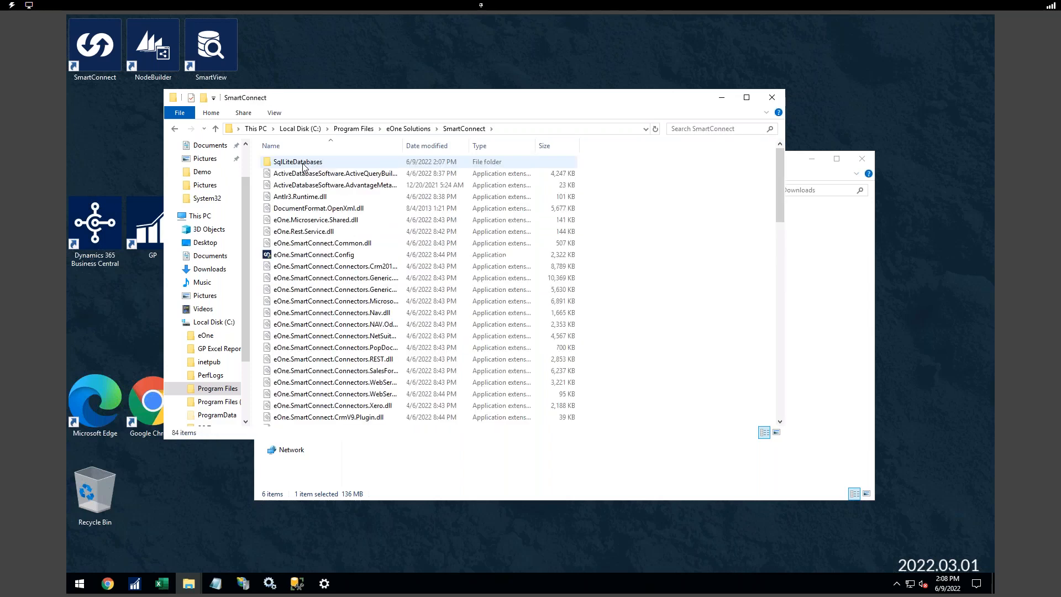
- Launch eOne.SmartConnect.Config with administrator rights
{"action": "left_click", "coordinate": [327, 255]}
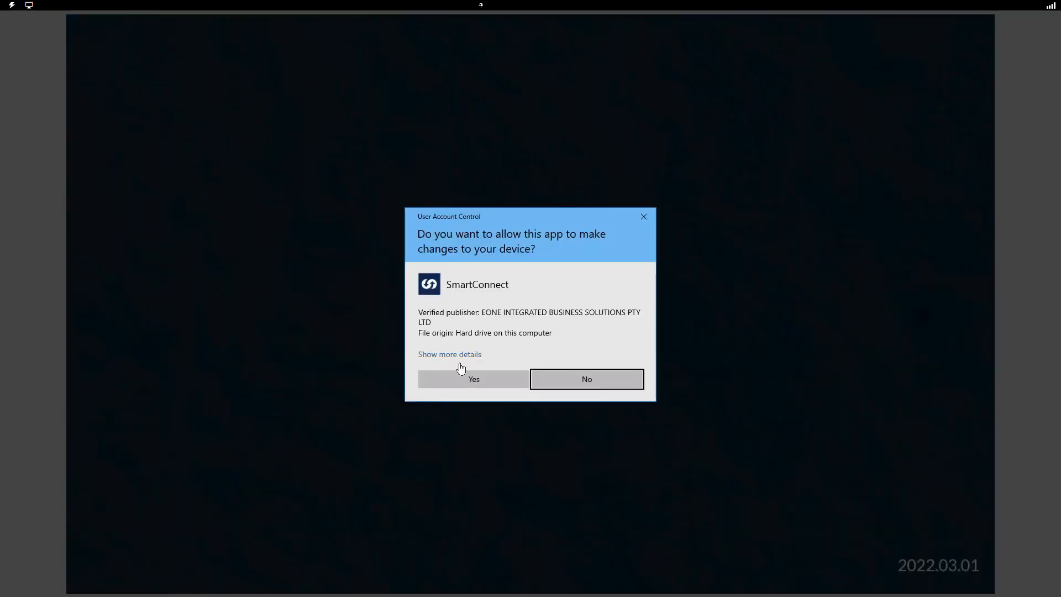
{"action": "left_click", "coordinate": [462, 373]}
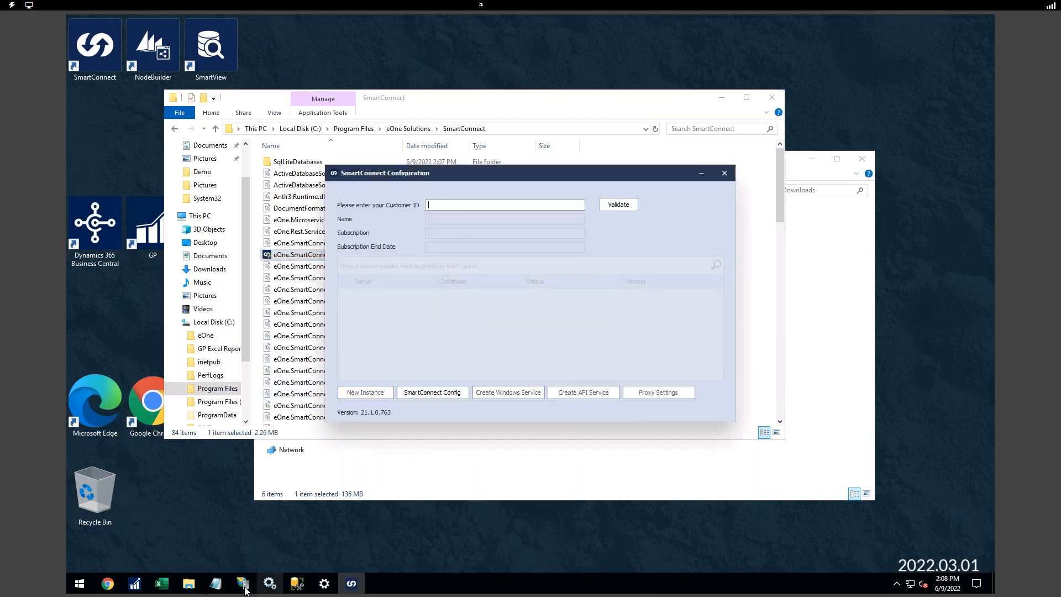
- Paste the Customer ID from Notepad into the configuration and validate it
{"action": "left_click", "coordinate": [216, 583]}
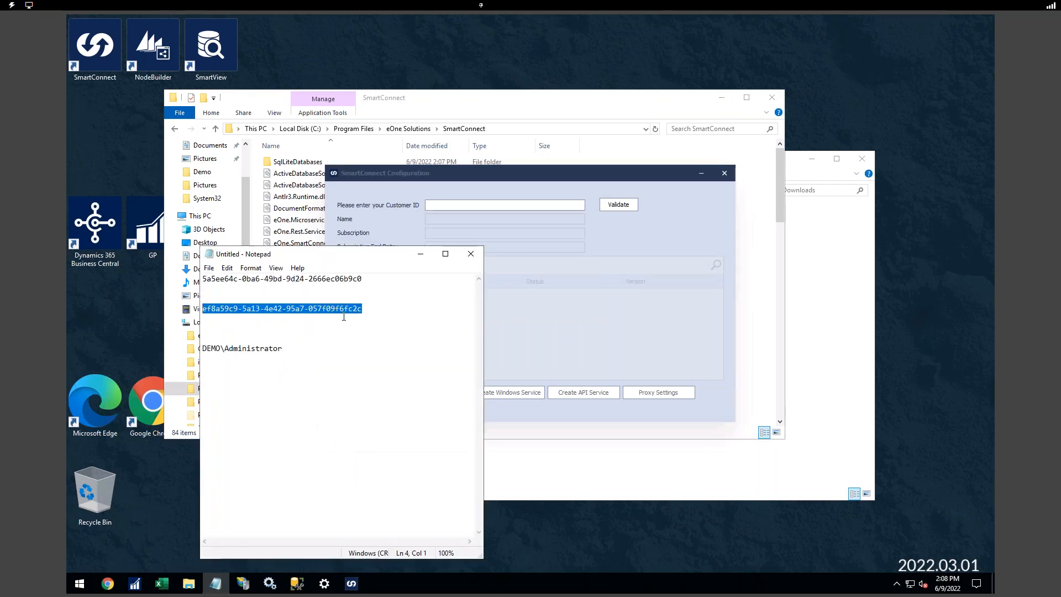
{"action": "left_click_drag", "start_coordinate": [363, 309], "coordinate": [203, 312]}
{"action": "key", "text": "ctrl+c"}
{"action": "left_click", "coordinate": [421, 254]}
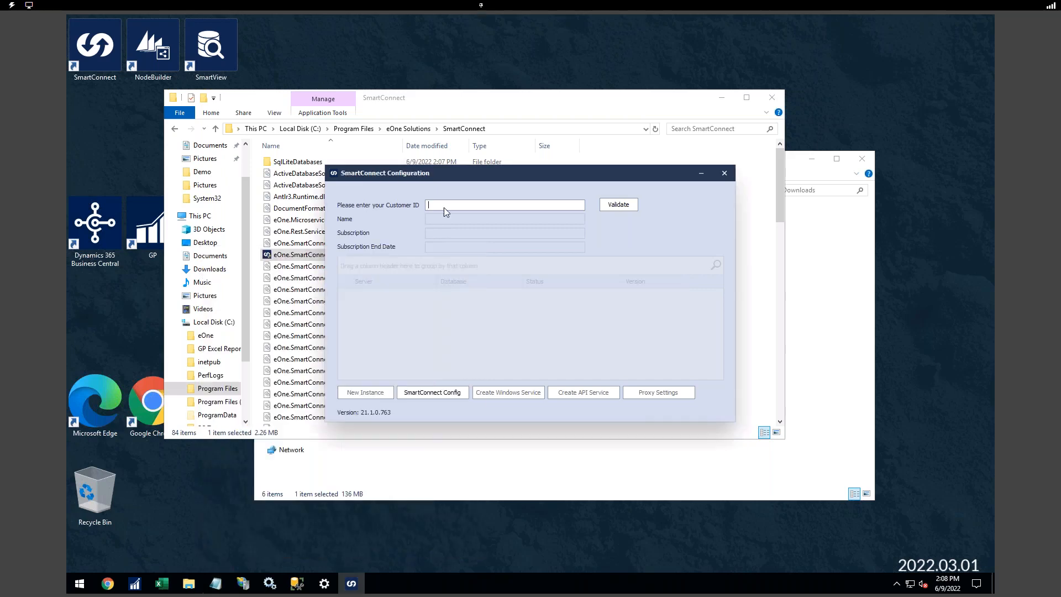
{"action": "key", "text": "ctrl+v"}
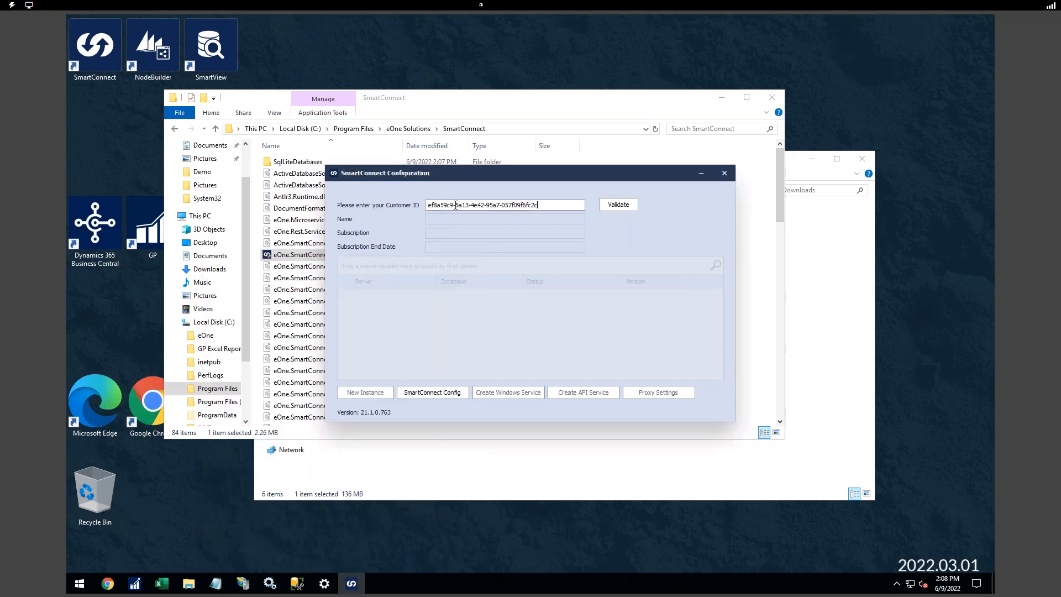
{"action": "left_click", "coordinate": [608, 206]}
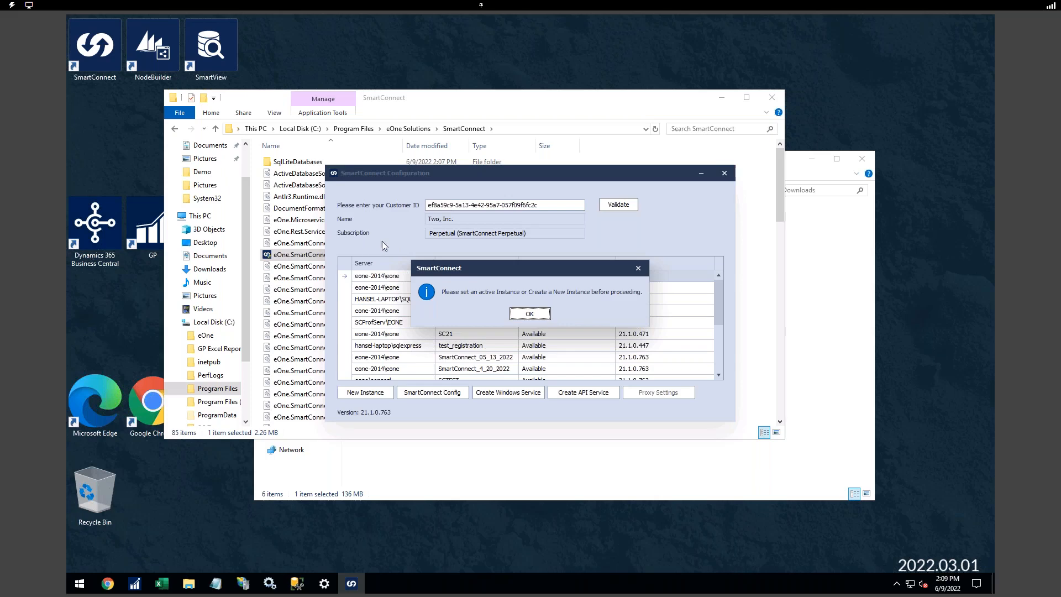
{"action": "left_click", "coordinate": [528, 313]}
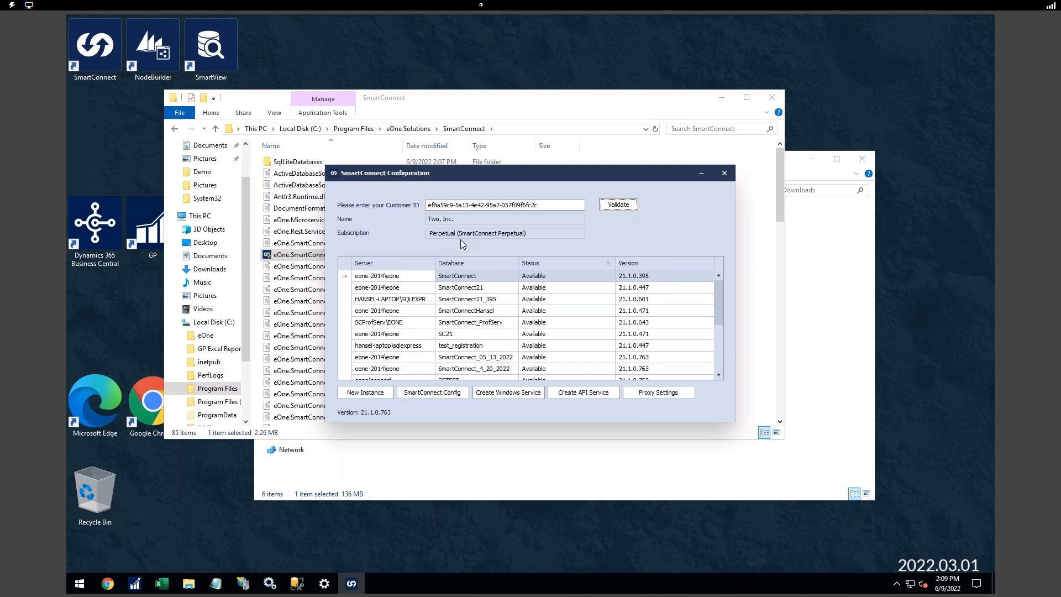
- Review the Perpetual subscription and select existing instance rows like SmartConnect21_395
{"action": "left_click_drag", "start_coordinate": [428, 233], "coordinate": [540, 238]}
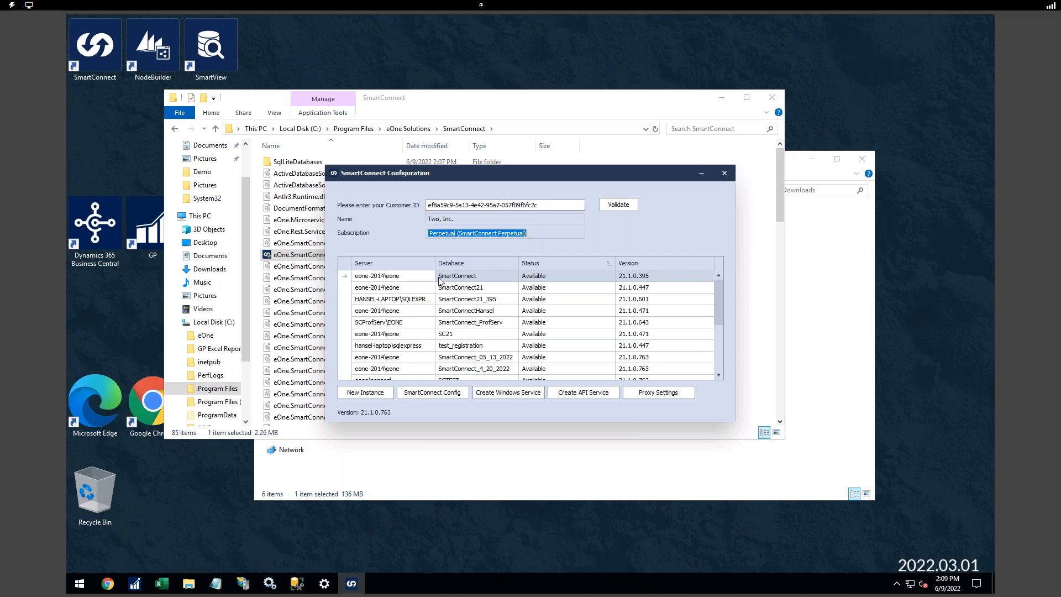
{"action": "left_click", "coordinate": [415, 289]}
{"action": "left_click", "coordinate": [416, 301]}
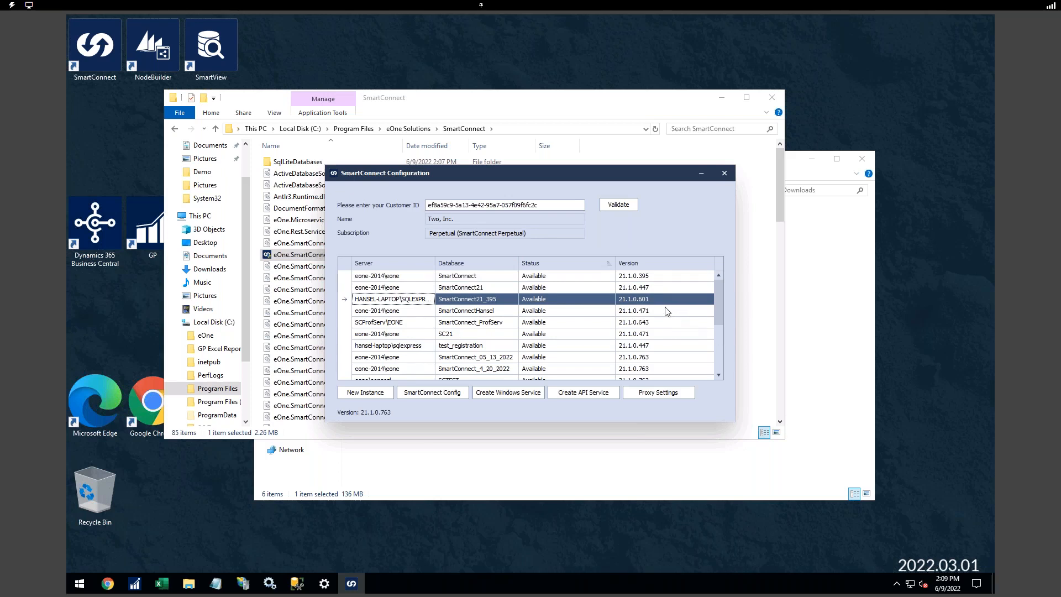
{"action": "left_click", "coordinate": [495, 287]}
{"action": "left_click", "coordinate": [486, 300]}
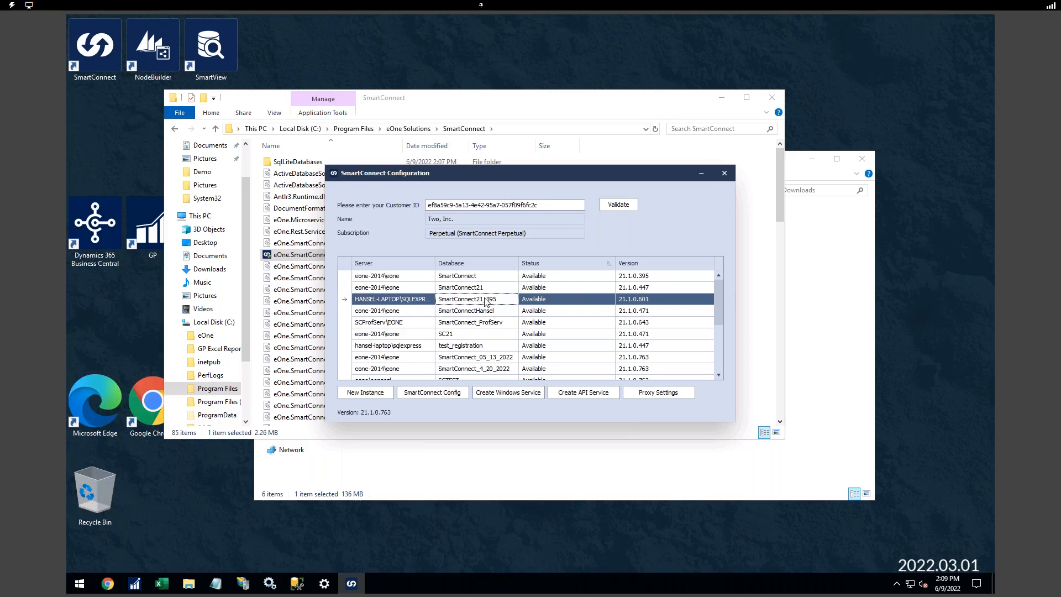
- Start a new instance and check the SQL server name in Management Studio
{"action": "left_click", "coordinate": [370, 393]}
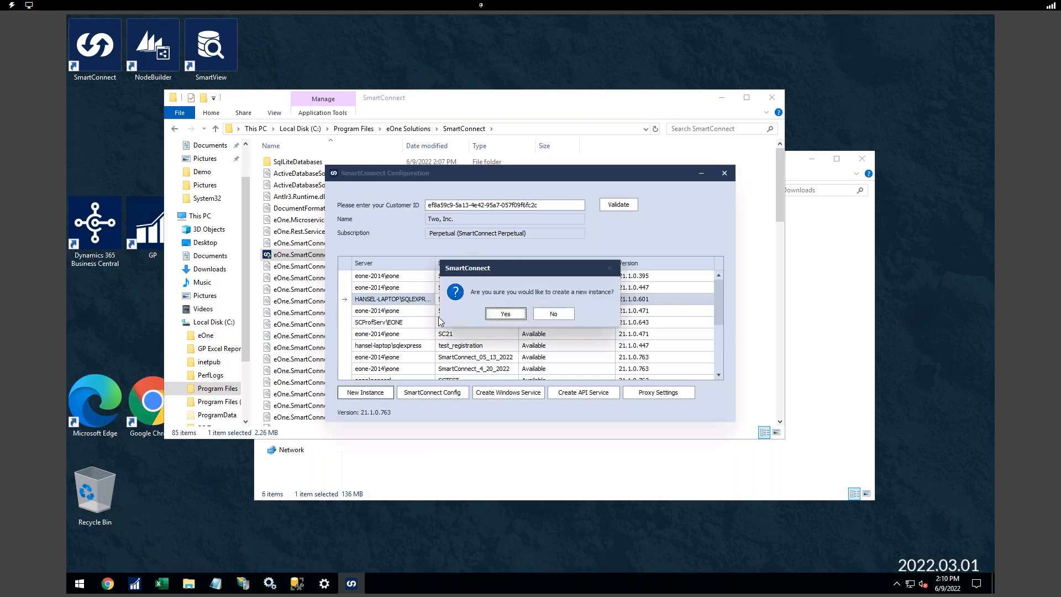
{"action": "left_click", "coordinate": [507, 315]}
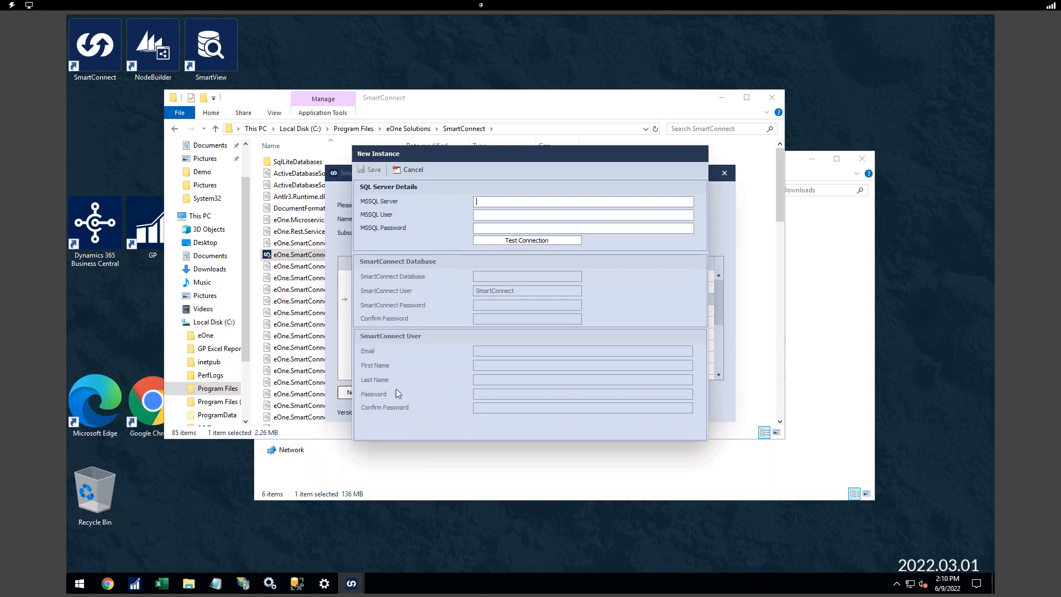
{"action": "left_click", "coordinate": [303, 585]}
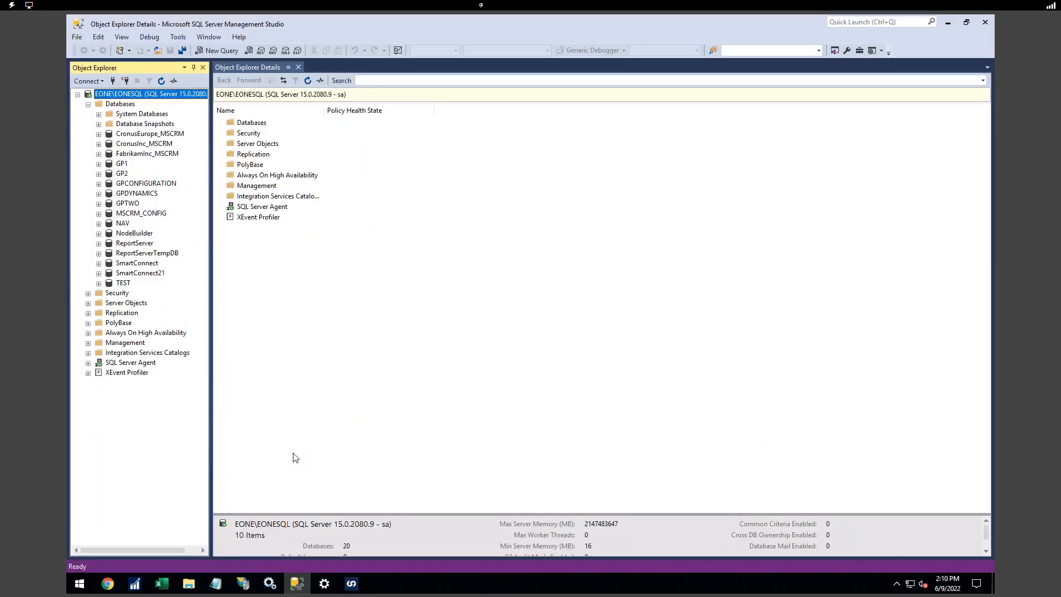
{"action": "left_click", "coordinate": [296, 583]}
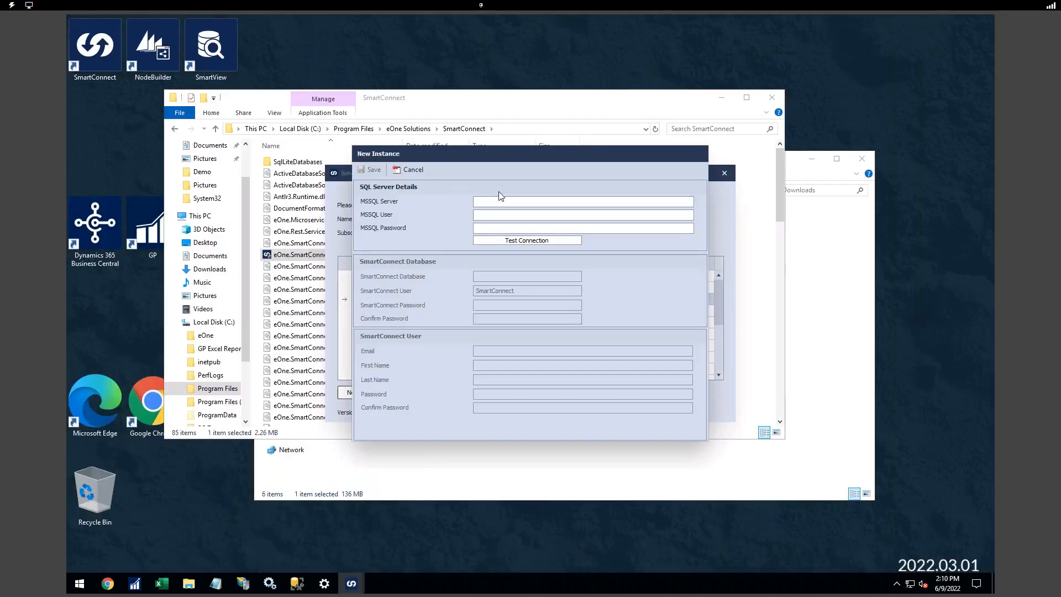
- Enter server EONE\EONESQL, user sa and its password, and test the connection successfully
{"action": "type", "text": "EONE-"}
{"action": "type", "text": "EONESQ"}
{"action": "type", "text": "sa"}
{"action": "type", "text": "**********"}
{"action": "key", "text": "Tab"}
{"action": "key", "text": "Return"}
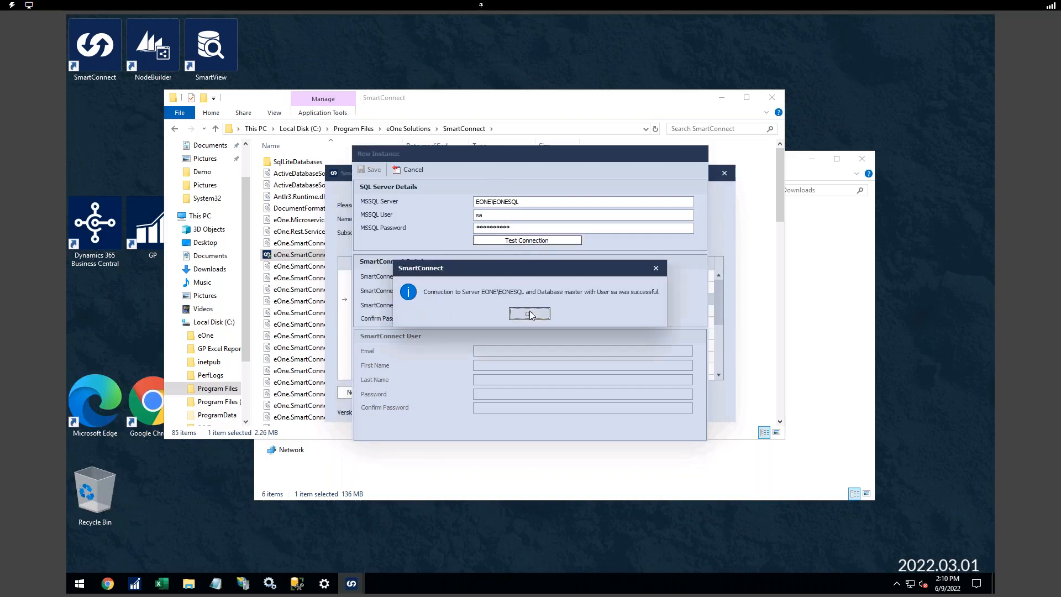
{"action": "left_click", "coordinate": [529, 314]}
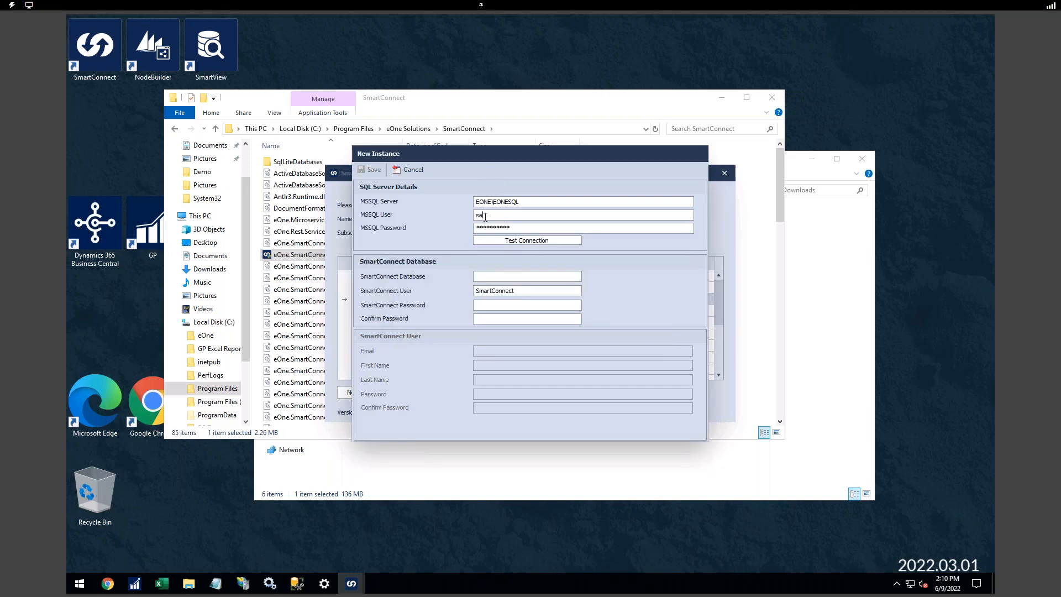
- Name the new SmartConnect database SmartConnect21_06_09_2022
{"action": "left_click", "coordinate": [484, 217]}
{"action": "double_click", "coordinate": [509, 227]}
{"action": "left_click", "coordinate": [507, 279]}
{"action": "type", "text": "SmartConnect21_06_09_2022"}
- Set the SmartConnect database user to SmartConnect21_06_09_2022 as well
{"action": "left_click_drag", "start_coordinate": [565, 278], "coordinate": [448, 278]}
{"action": "key", "text": "ctrl+c"}
{"action": "left_click_drag", "start_coordinate": [516, 290], "coordinate": [450, 287]}
{"action": "key", "text": "ctrl+v"}
- Enter and confirm the database user's password
{"action": "left_click", "coordinate": [486, 306]}
{"action": "type", "text": "******"}
{"action": "key", "text": "BackSpace"}
{"action": "key", "text": "BackSpace"}
{"action": "key", "text": "BackSpace"}
{"action": "key", "text": "BackSpace"}
{"action": "key", "text": "BackSpace"}
{"action": "key", "text": "BackSpace"}
{"action": "type", "text": "******************"}
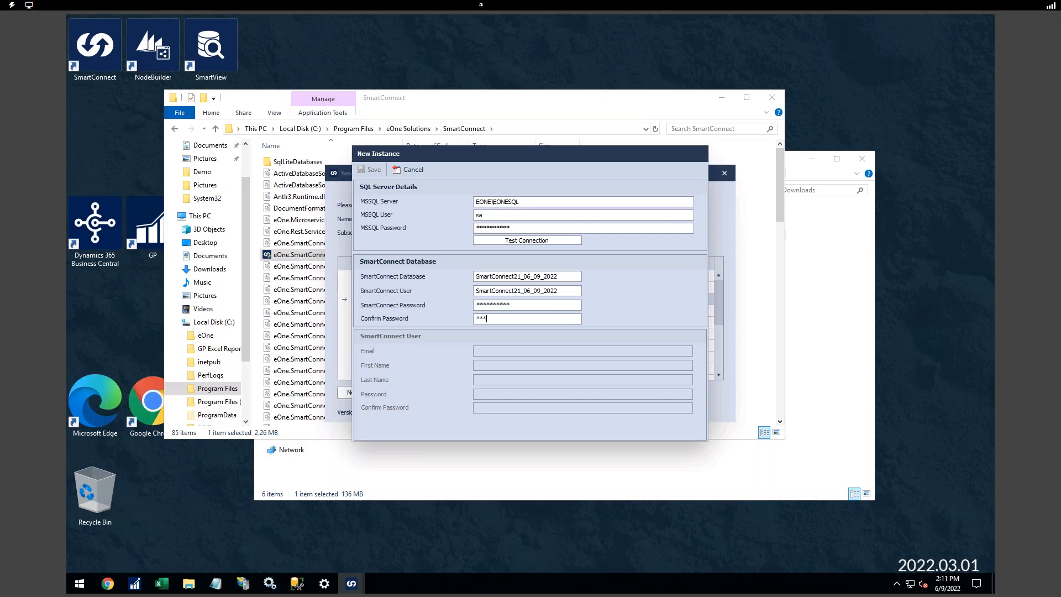
{"action": "key", "text": "Tab"}
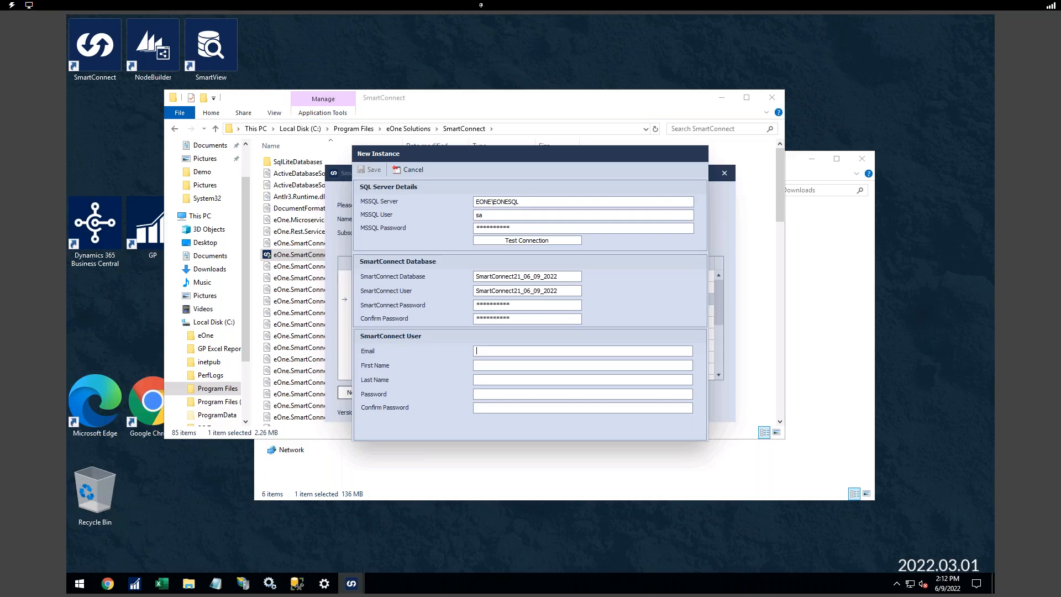
- Move the New Instance form aside and enter the login user's e-mail address
{"action": "left_click_drag", "start_coordinate": [605, 157], "coordinate": [735, 160]}
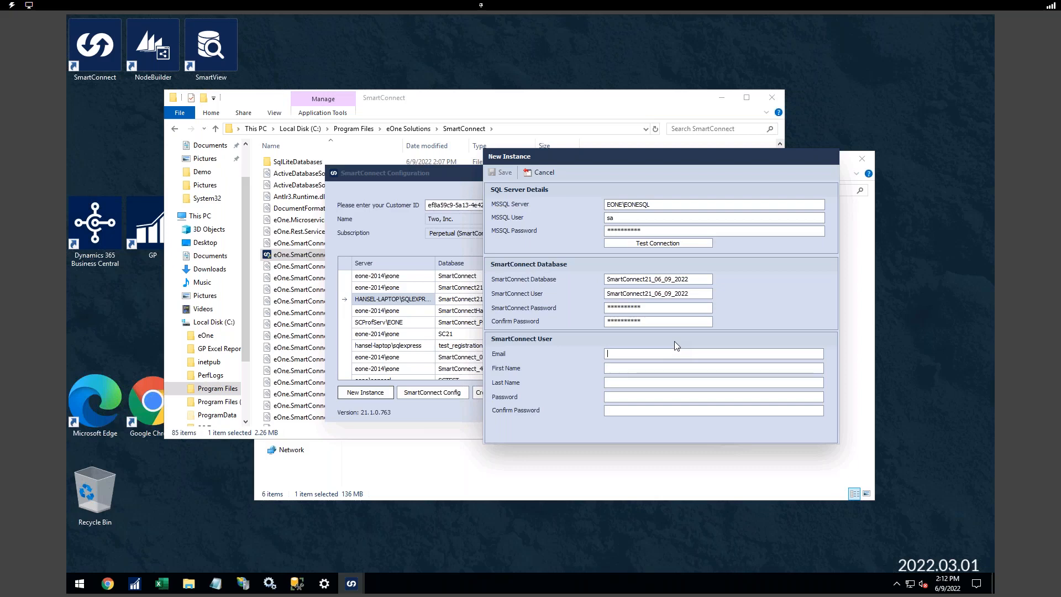
{"action": "key", "text": "End"}
{"action": "key", "text": "Tab"}
- Fill in the user's first name, last name and password
{"action": "key", "text": "Tab"}
{"action": "key", "text": "Tab"}
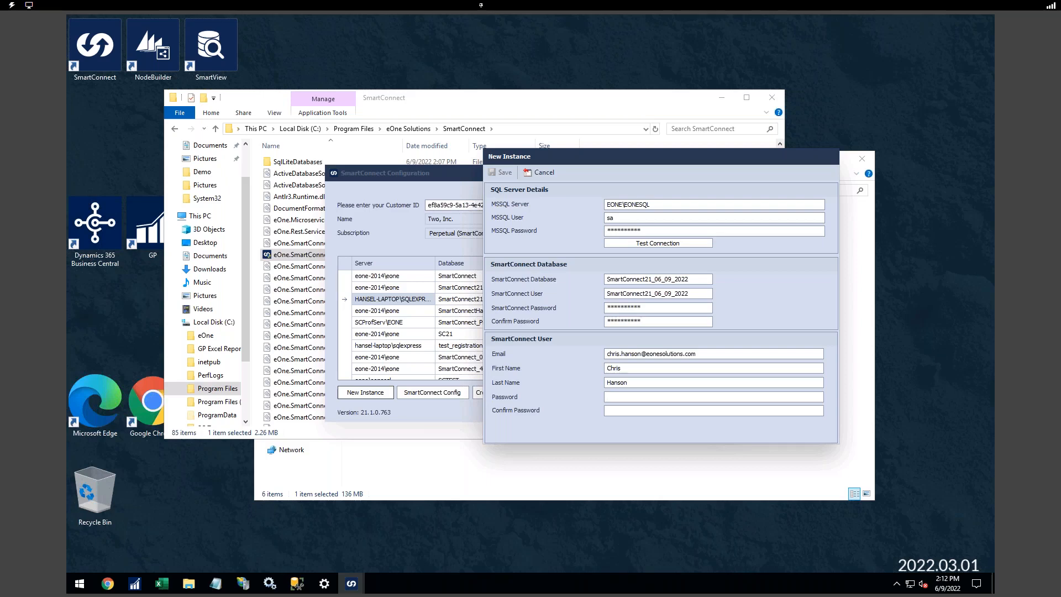
{"action": "type", "text": "**********"}
- Highlight the e-mail, database name and database user fields for review
{"action": "double_click", "coordinate": [698, 349]}
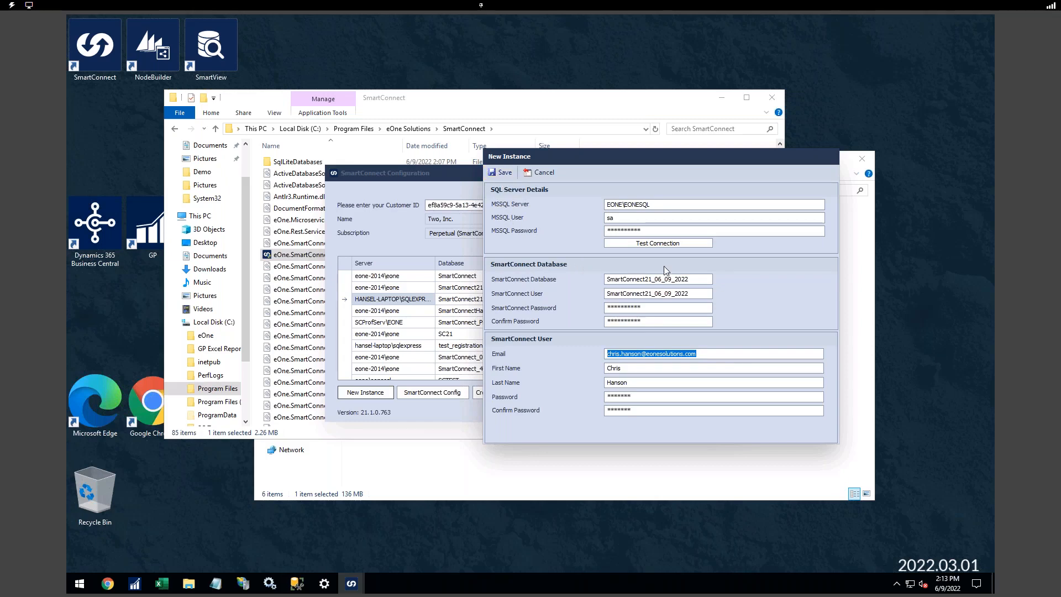
{"action": "left_click_drag", "start_coordinate": [696, 278], "coordinate": [579, 289]}
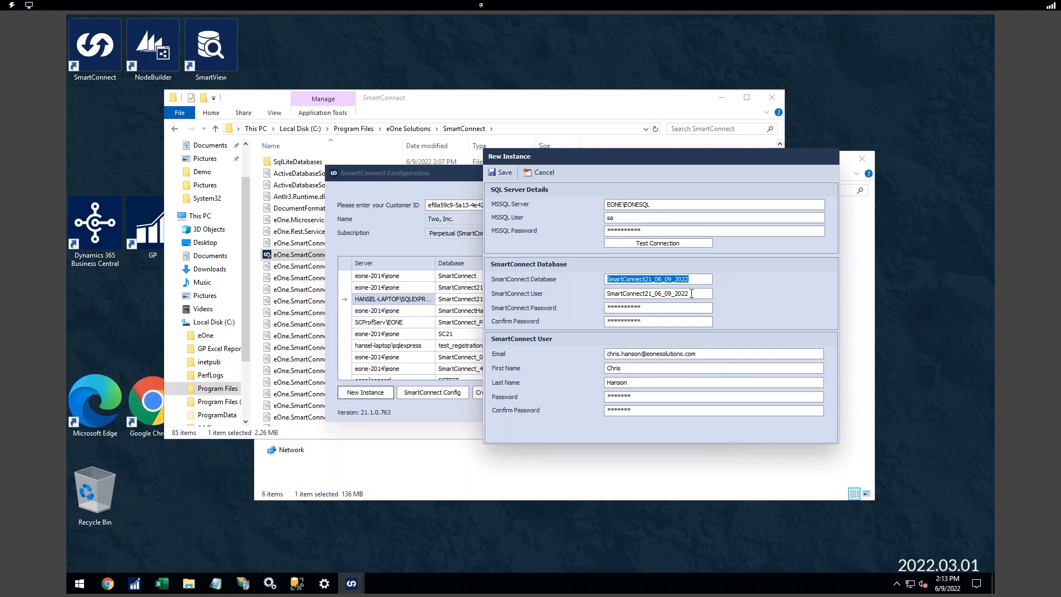
{"action": "left_click_drag", "start_coordinate": [692, 293], "coordinate": [604, 293]}
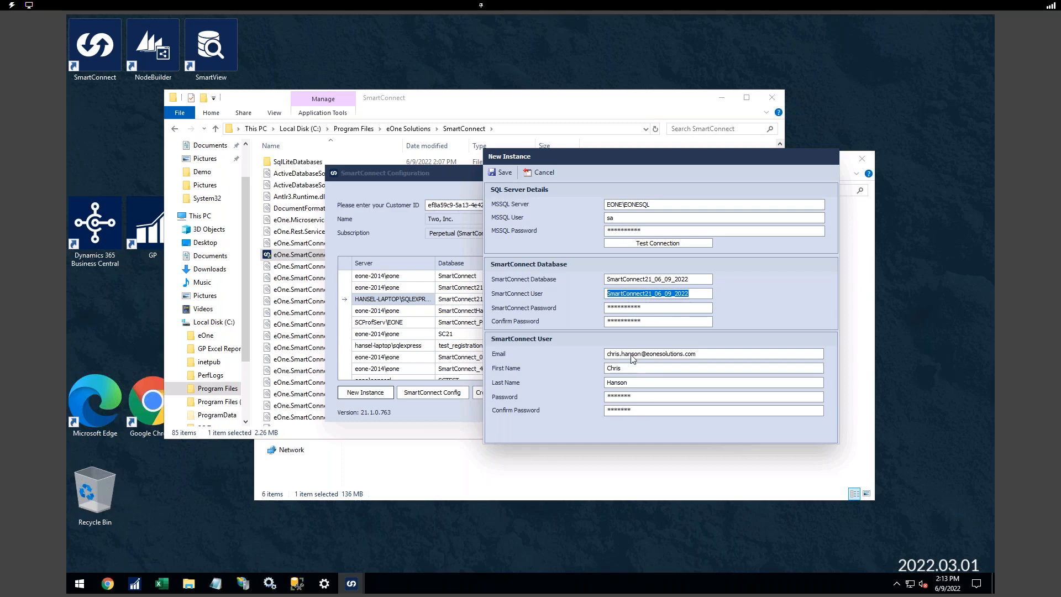
{"action": "left_click", "coordinate": [699, 353]}
{"action": "left_click_drag", "start_coordinate": [698, 353], "coordinate": [581, 356]}
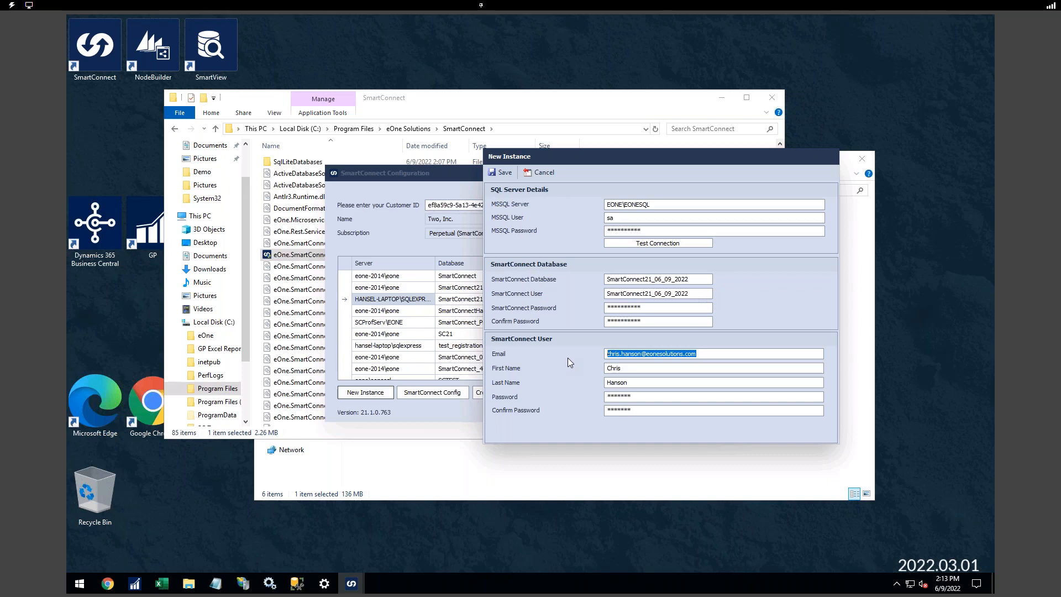
- Save the new SmartConnect21_06_09_2022 instance on EONE\EONESQL and verify it is Active with a Perpetual subscription
{"action": "left_click", "coordinate": [502, 172]}
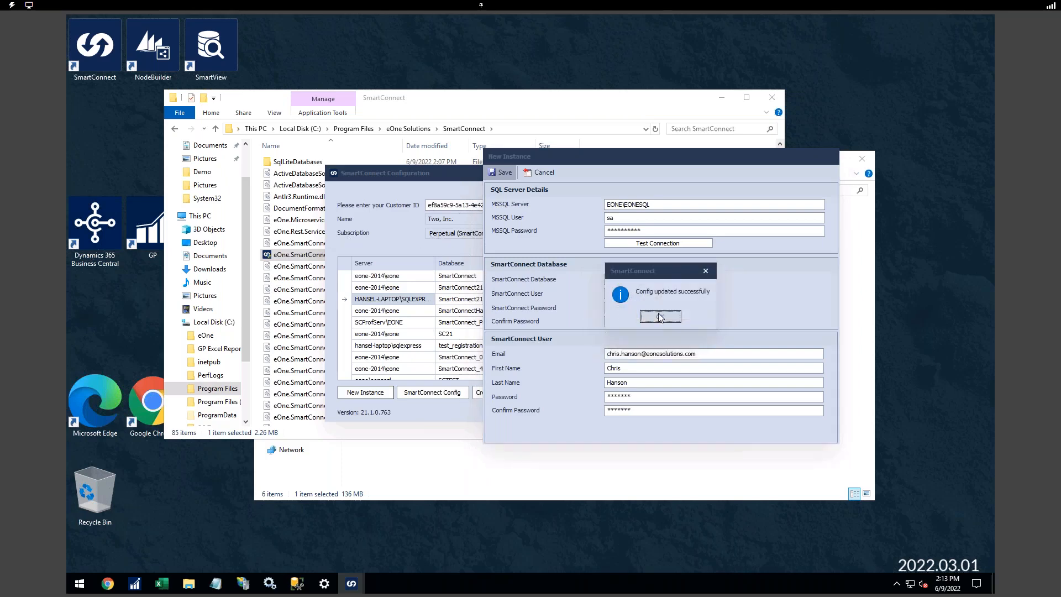
{"action": "left_click", "coordinate": [660, 316]}
{"action": "double_click", "coordinate": [443, 234]}
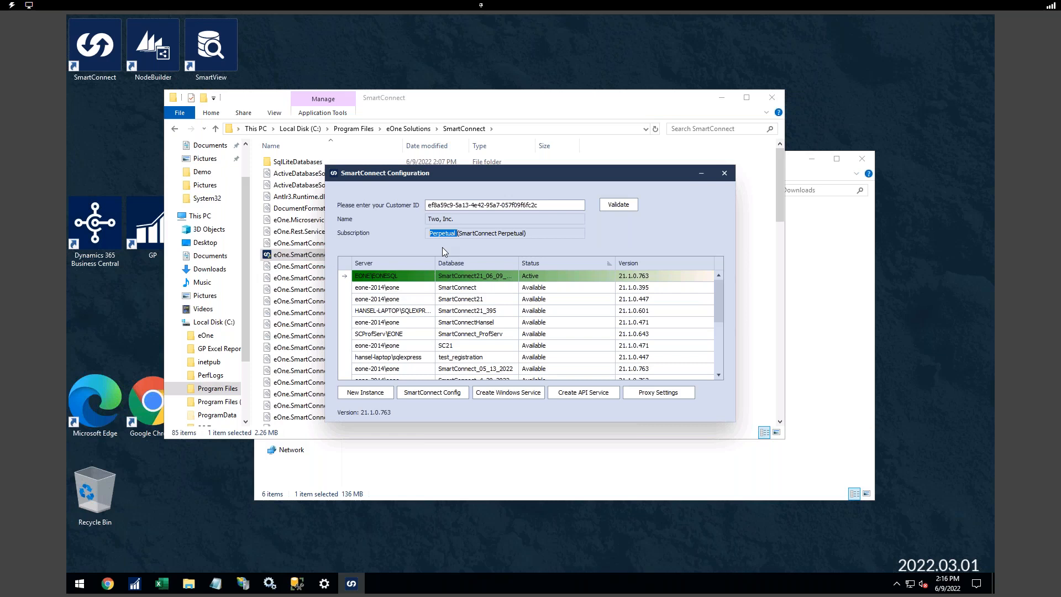
{"action": "left_click", "coordinate": [473, 231]}
{"action": "left_click_drag", "start_coordinate": [448, 178], "coordinate": [539, 192]}
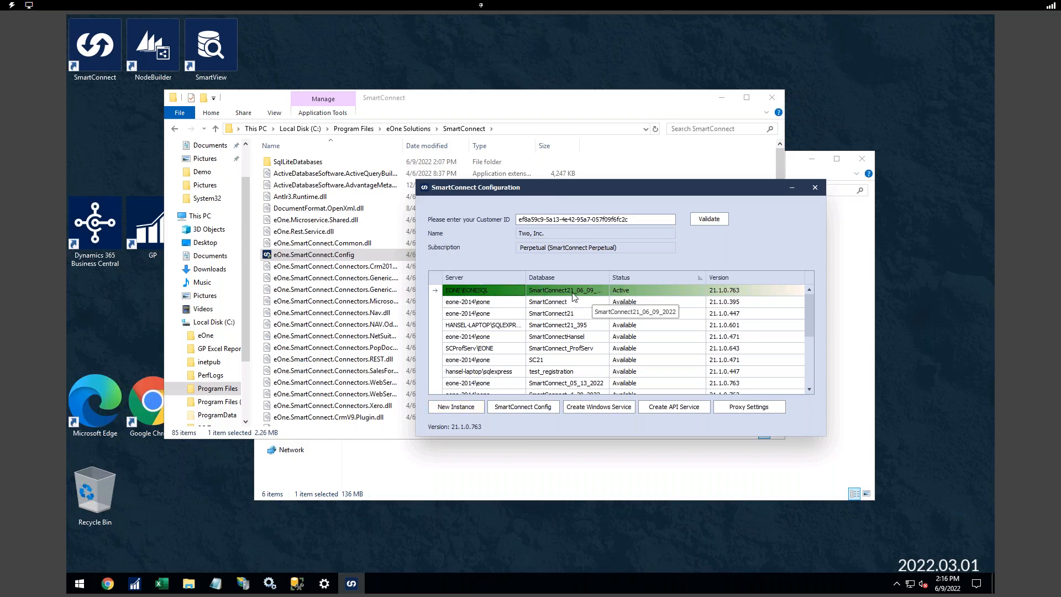
- Refresh Object Explorer in Management Studio and select the SmartConnect21_06_09_2022 database under Databases
{"action": "left_click", "coordinate": [297, 583]}
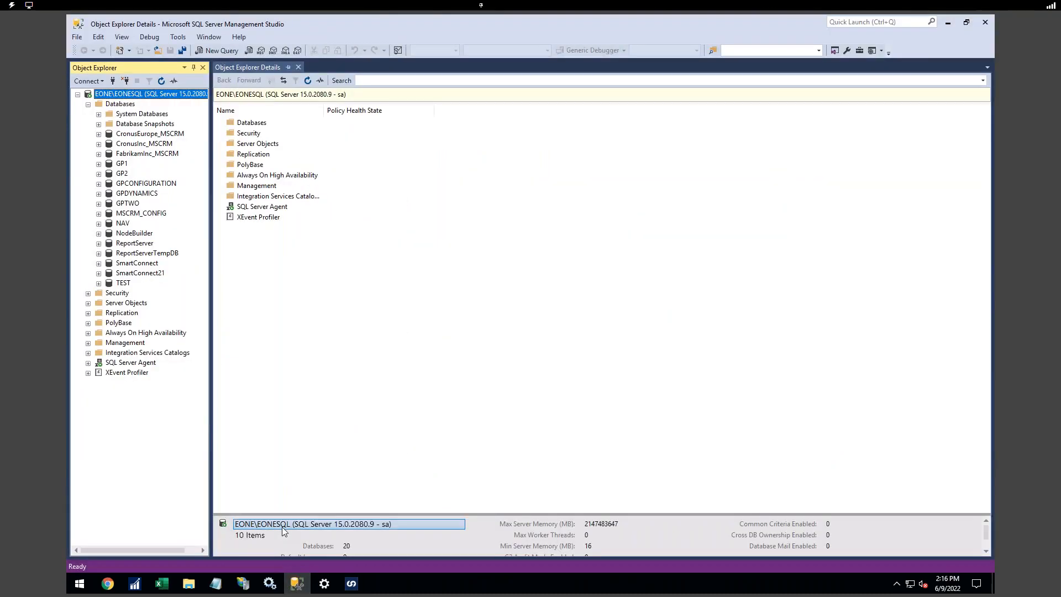
{"action": "left_click", "coordinate": [162, 81]}
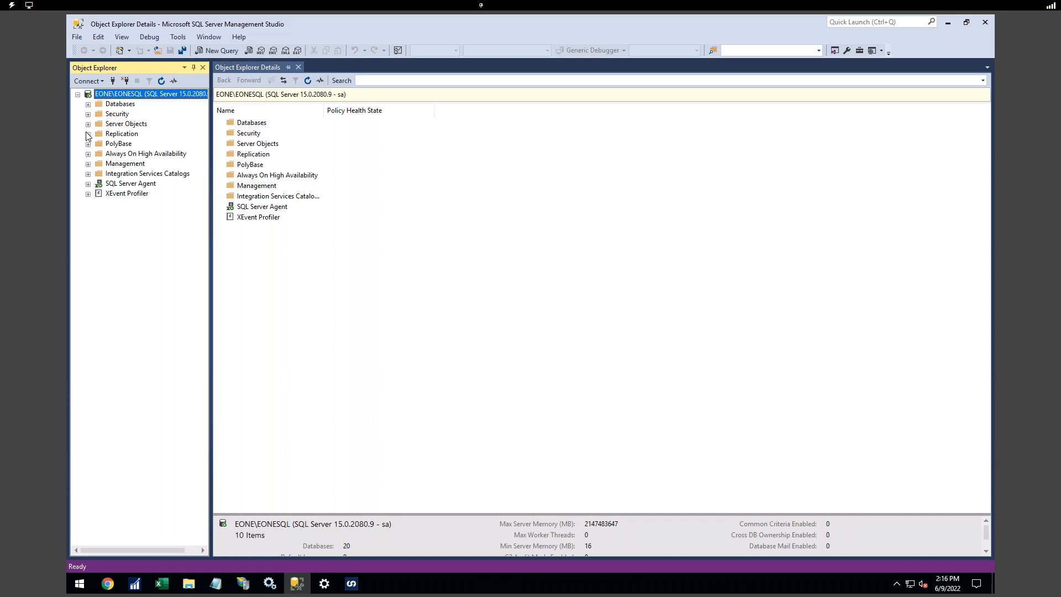
{"action": "left_click", "coordinate": [88, 104]}
{"action": "left_click", "coordinate": [166, 293]}
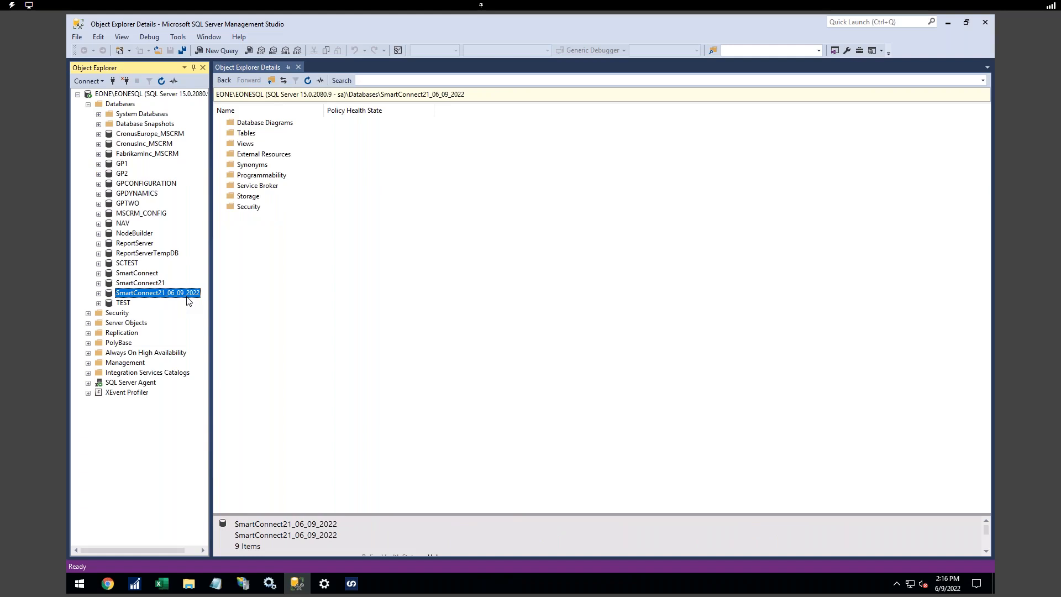
- Minimize Management Studio and move the SmartConnect Configuration window to the upper left
{"action": "left_click", "coordinate": [948, 23]}
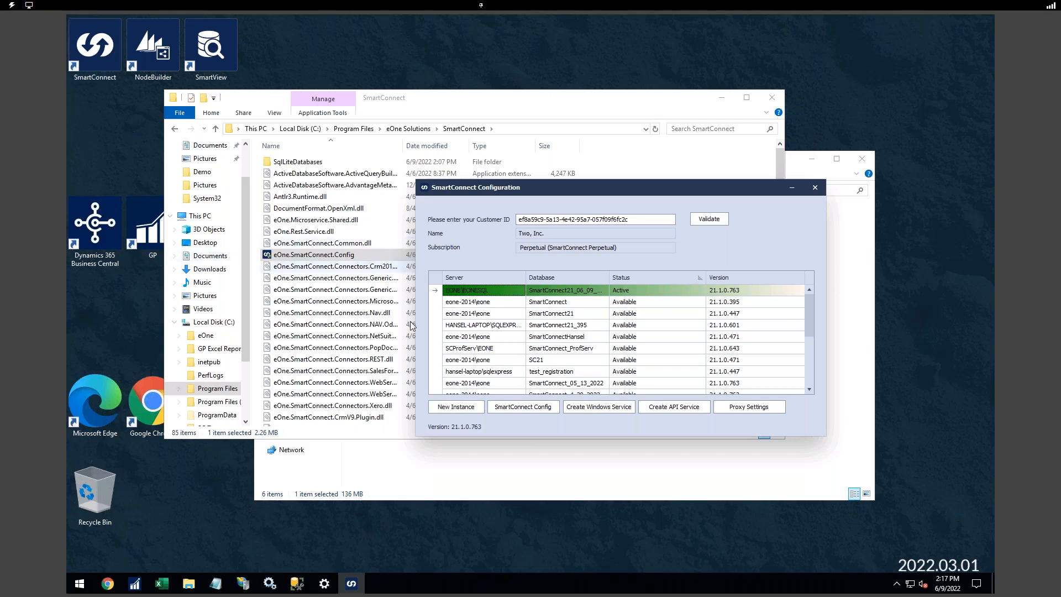
{"action": "left_click_drag", "start_coordinate": [545, 191], "coordinate": [354, 57]}
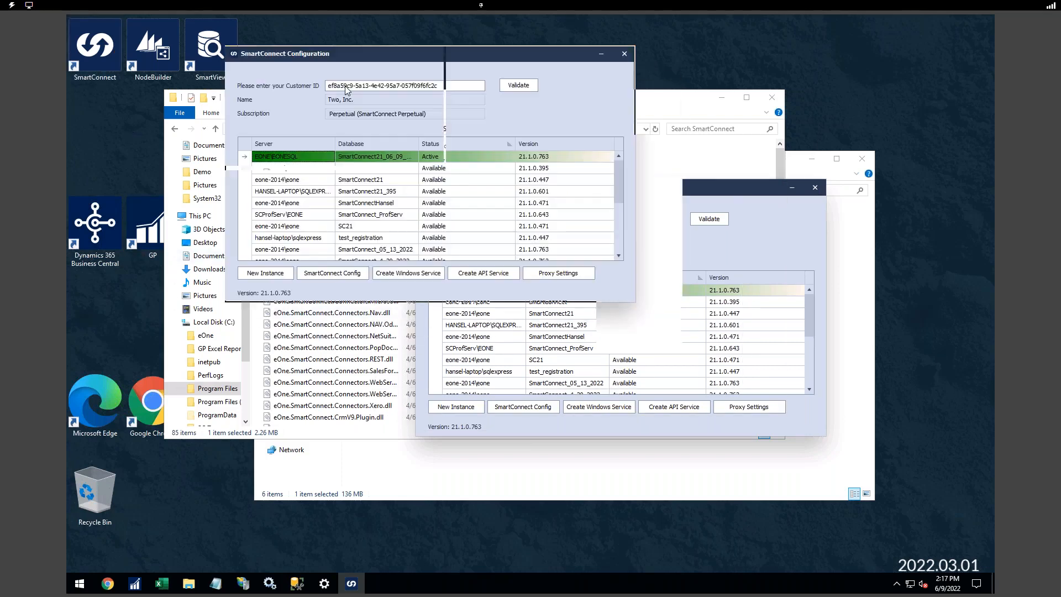
- Open the SmartConnect Config Details and review Connection Timeout 15 and Command Timeout 180
{"action": "left_click", "coordinate": [332, 273]}
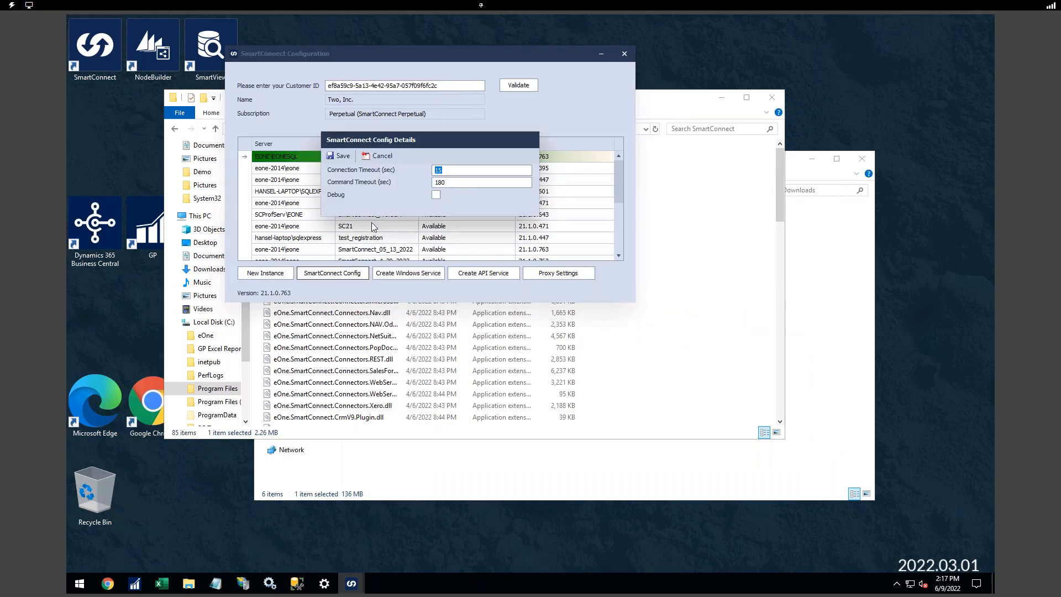
{"action": "left_click_drag", "start_coordinate": [423, 143], "coordinate": [500, 140]}
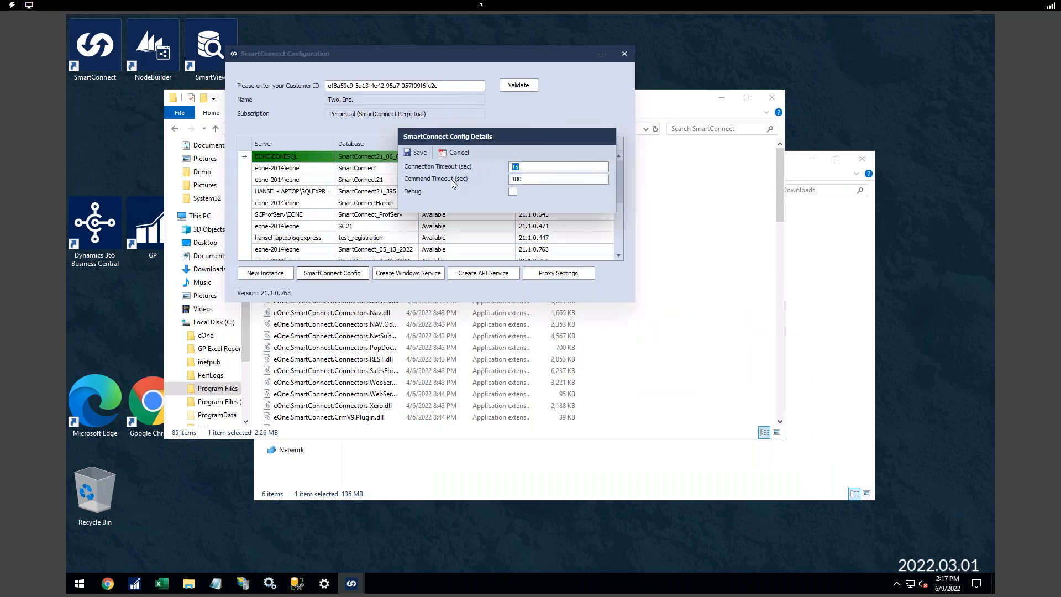
{"action": "left_click", "coordinate": [532, 166]}
{"action": "double_click", "coordinate": [544, 167]}
{"action": "left_click", "coordinate": [544, 178]}
- Cancel the Config Details dialog, leaving the settings unchanged
{"action": "left_click", "coordinate": [452, 154]}
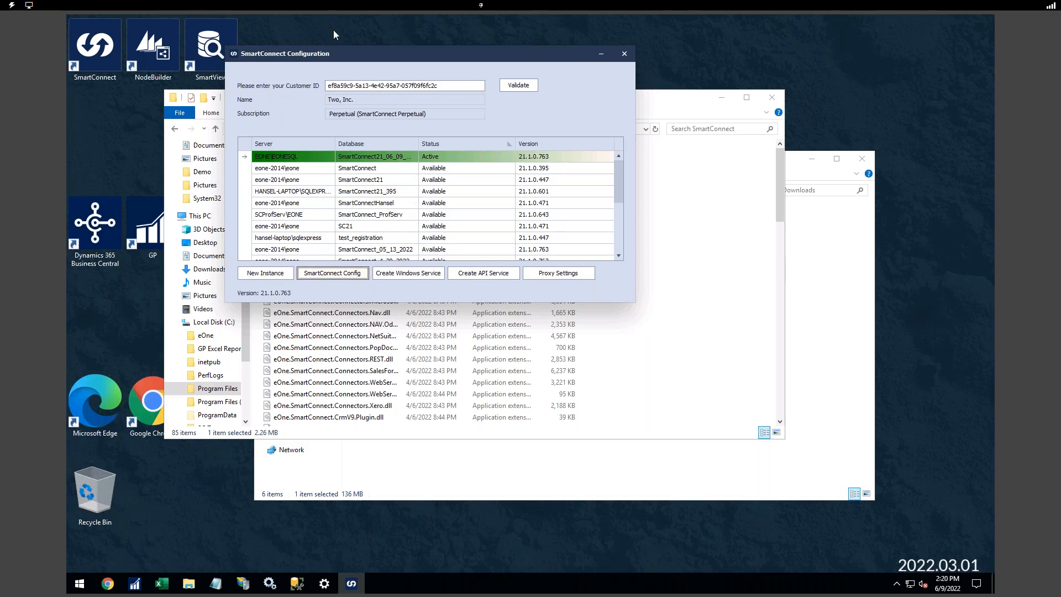
- Select the SmartConnect21 instance row and start creating a new API service for it
{"action": "left_click_drag", "start_coordinate": [379, 53], "coordinate": [421, 58]}
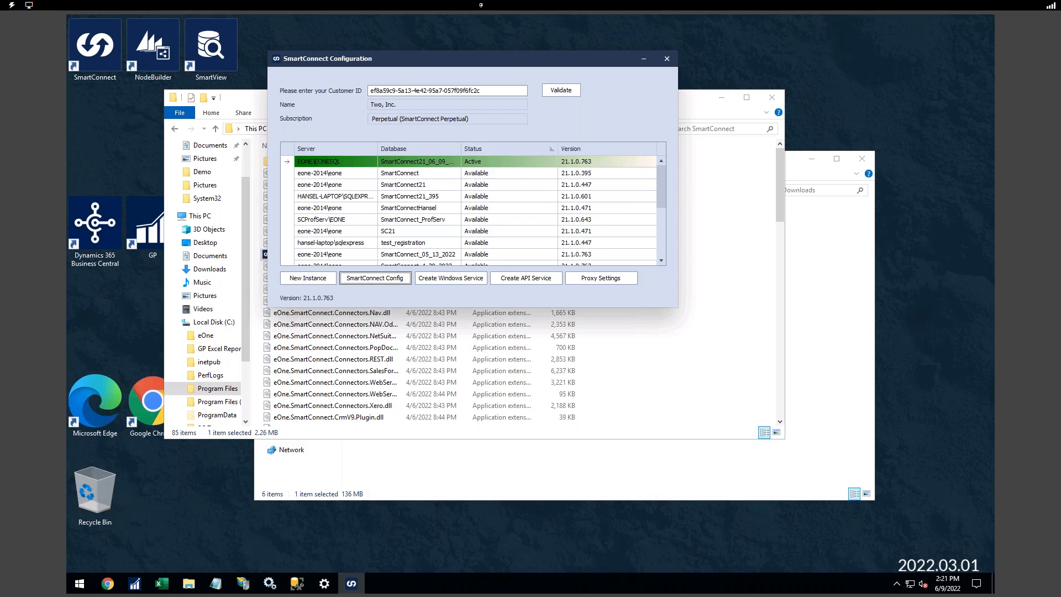
{"action": "left_click", "coordinate": [342, 174]}
{"action": "left_click", "coordinate": [342, 186]}
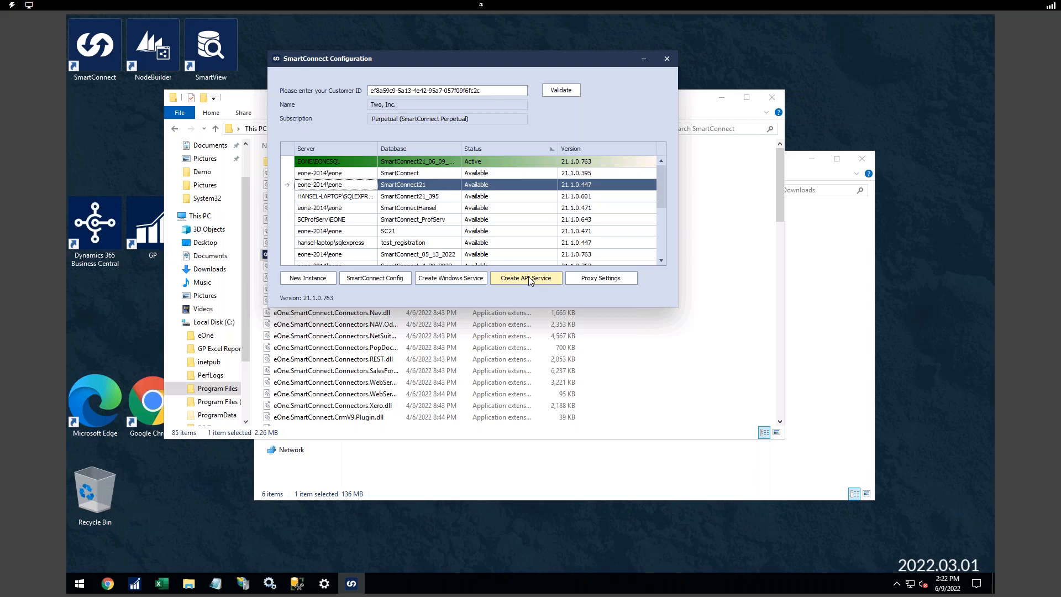
{"action": "mouse_move", "coordinate": [247, 581]}
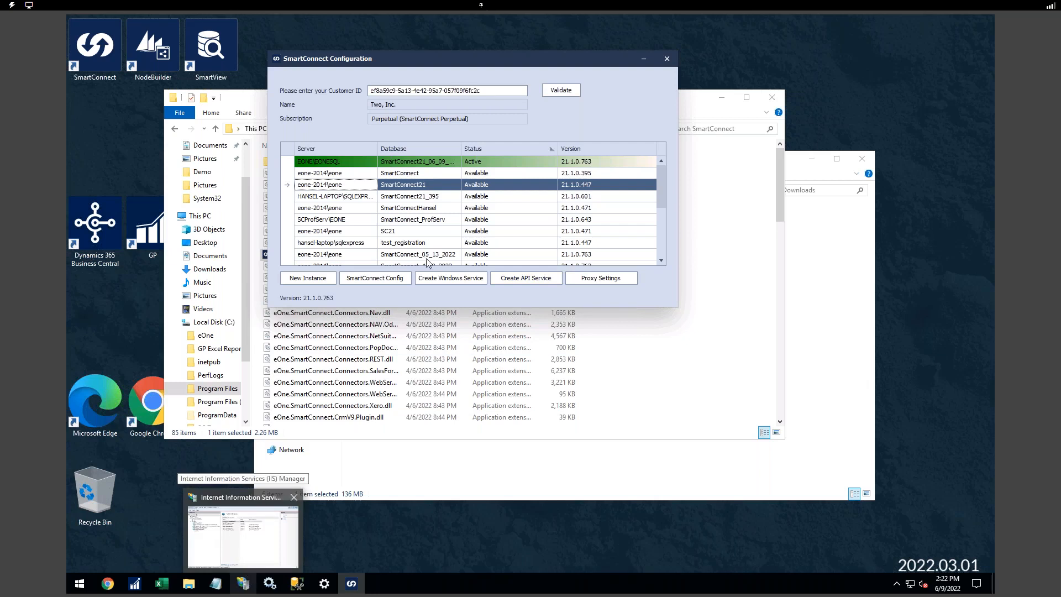
{"action": "left_click", "coordinate": [518, 279]}
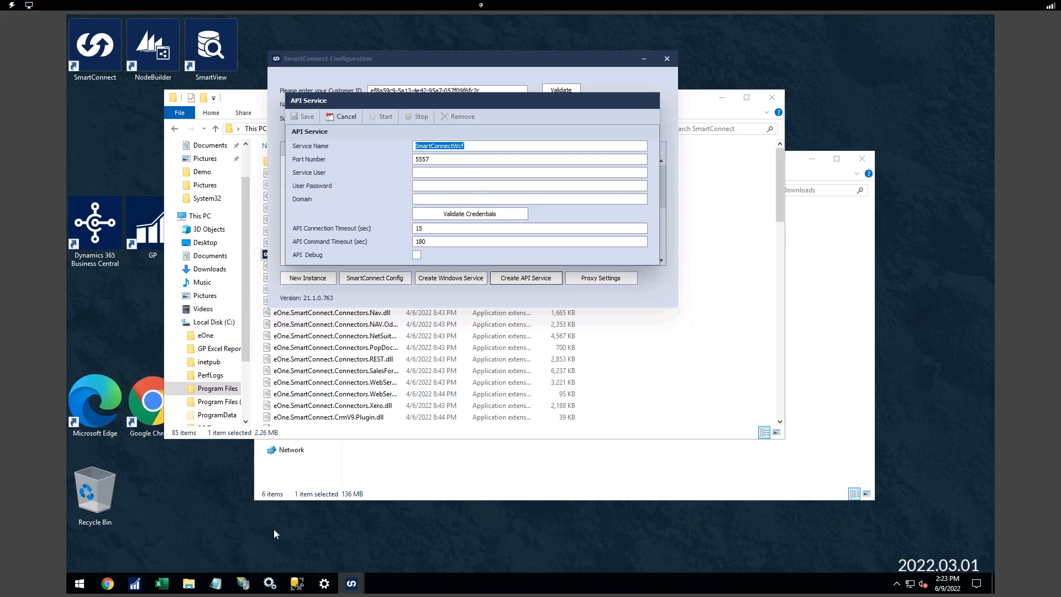
- Enter service user Administrator, the account password and domain DEMO for the API service
{"action": "left_click", "coordinate": [221, 582]}
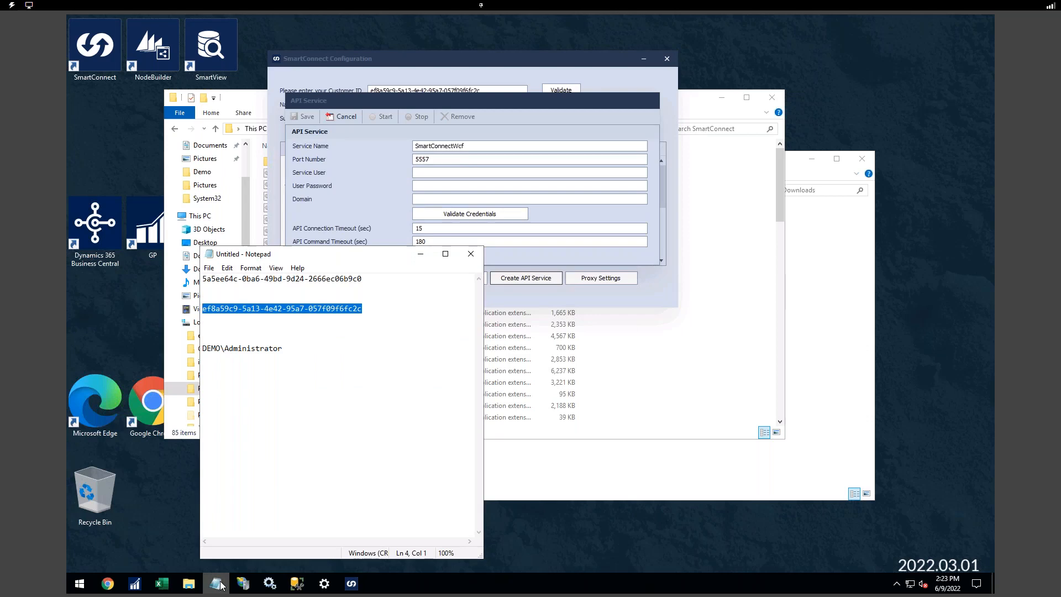
{"action": "left_click", "coordinate": [221, 584]}
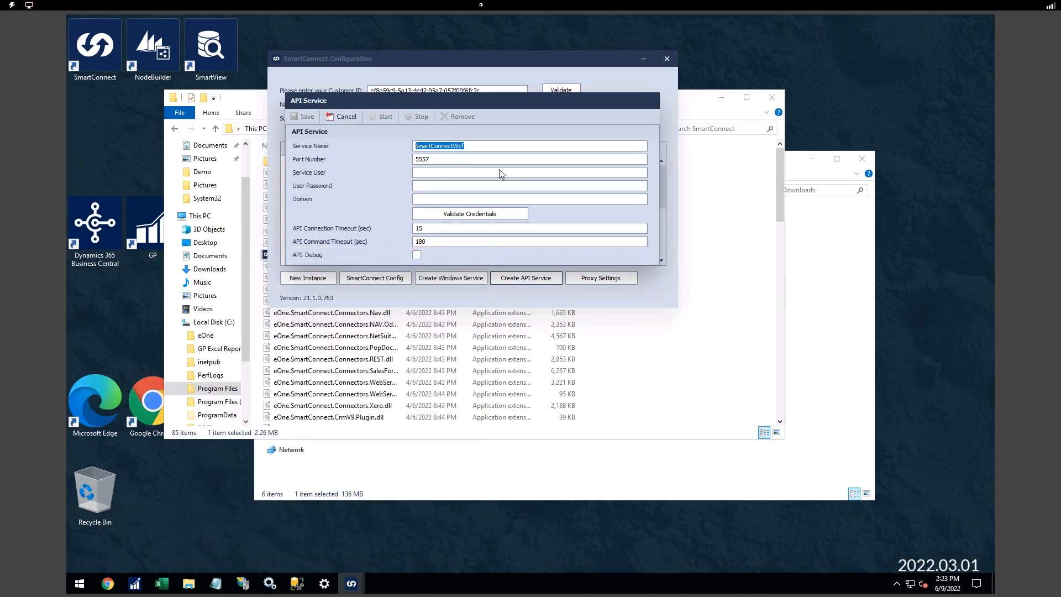
{"action": "left_click", "coordinate": [443, 172]}
{"action": "type", "text": "Adminst"}
{"action": "key", "text": "BackSpace"}
{"action": "key", "text": "BackSpace"}
{"action": "type", "text": "istra"}
{"action": "type", "text": "tor"}
{"action": "type", "text": "DEMO"}
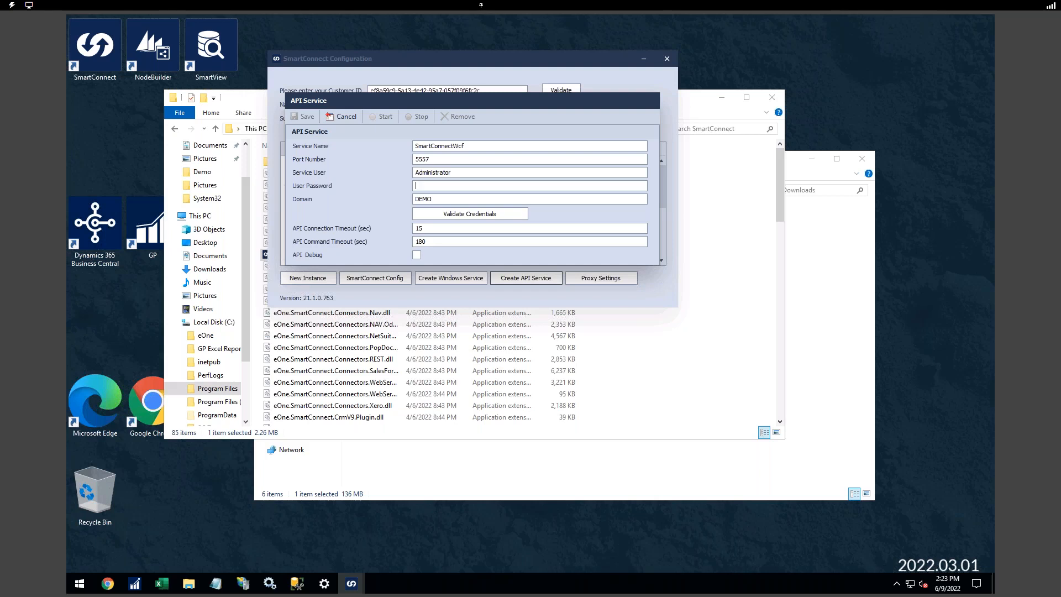
{"action": "type", "text": "*********"}
- Review the SmartConnectWcf service name and port, then return to the password entry
{"action": "left_click_drag", "start_coordinate": [357, 105], "coordinate": [422, 153]}
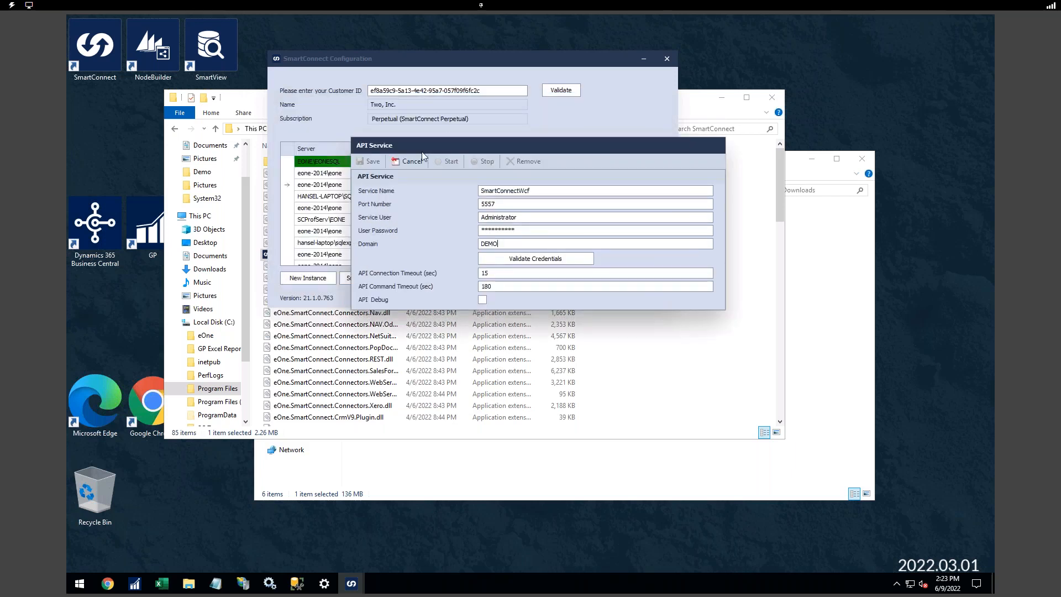
{"action": "double_click", "coordinate": [551, 190]}
{"action": "key", "text": "Tab"}
{"action": "left_click", "coordinate": [491, 229]}
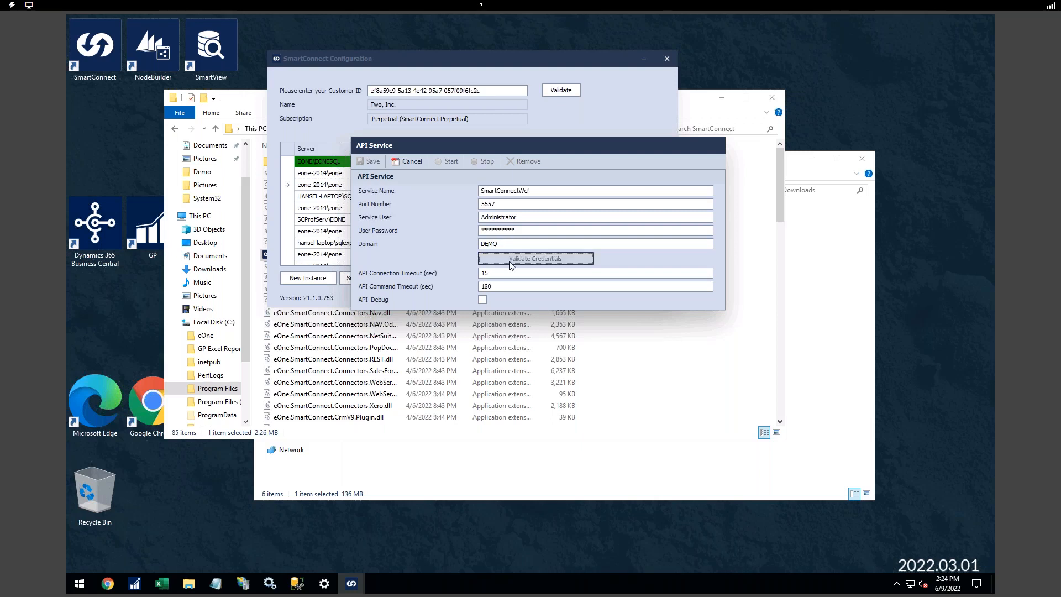
- Validate the Administrator credentials, then save and confirm creation of the SmartConnectWcf API service
{"action": "left_click", "coordinate": [510, 257]}
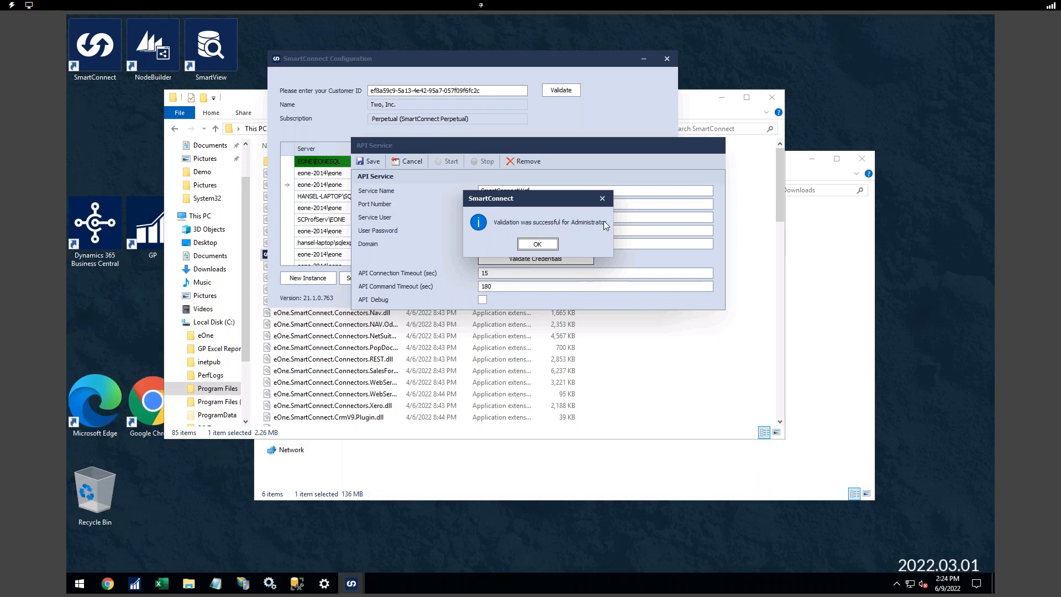
{"action": "left_click", "coordinate": [537, 244]}
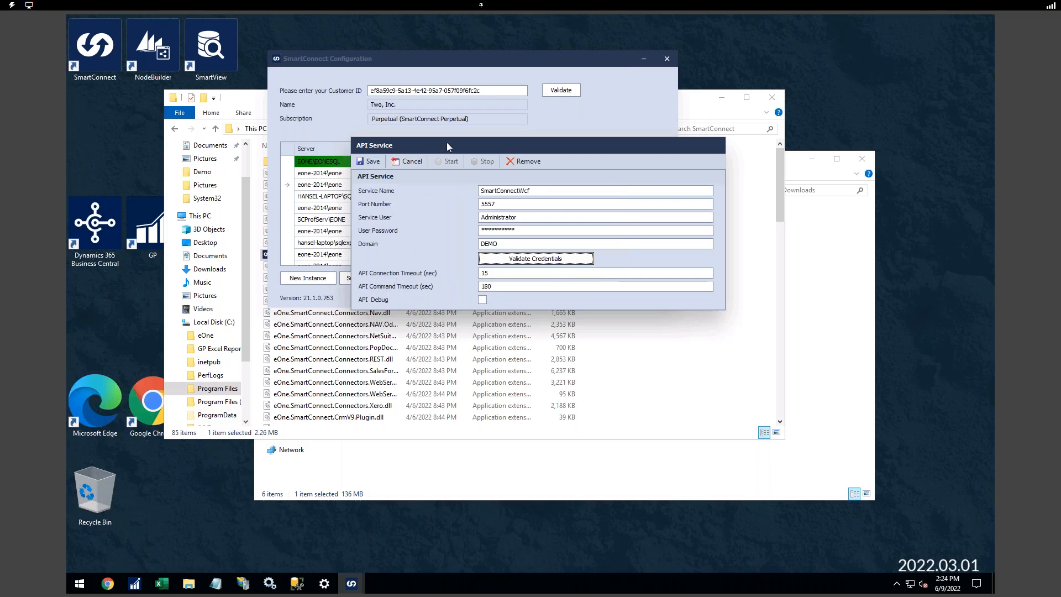
{"action": "left_click_drag", "start_coordinate": [448, 142], "coordinate": [497, 125]}
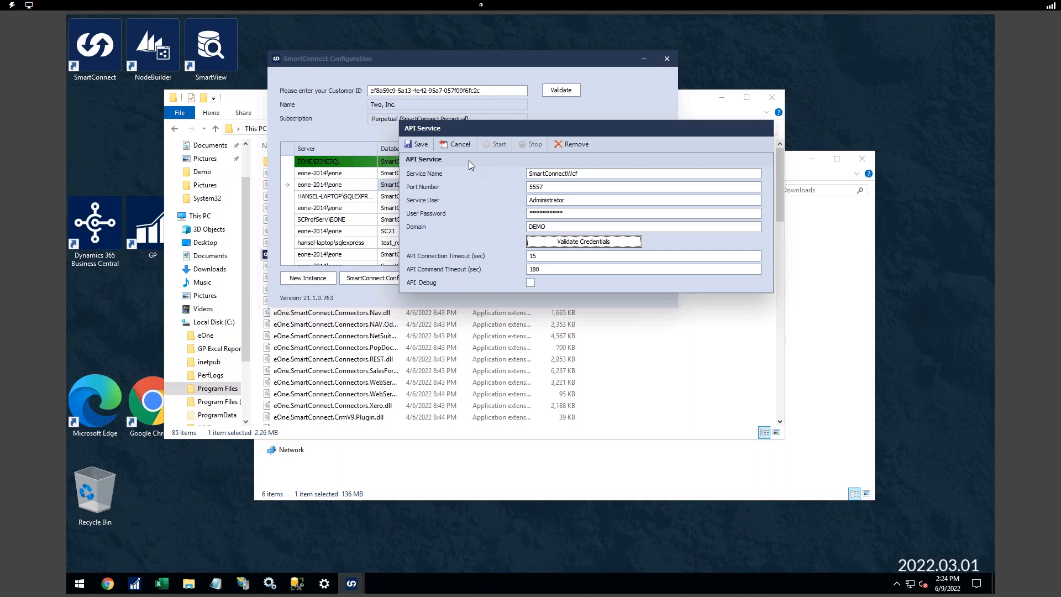
{"action": "left_click", "coordinate": [420, 144]}
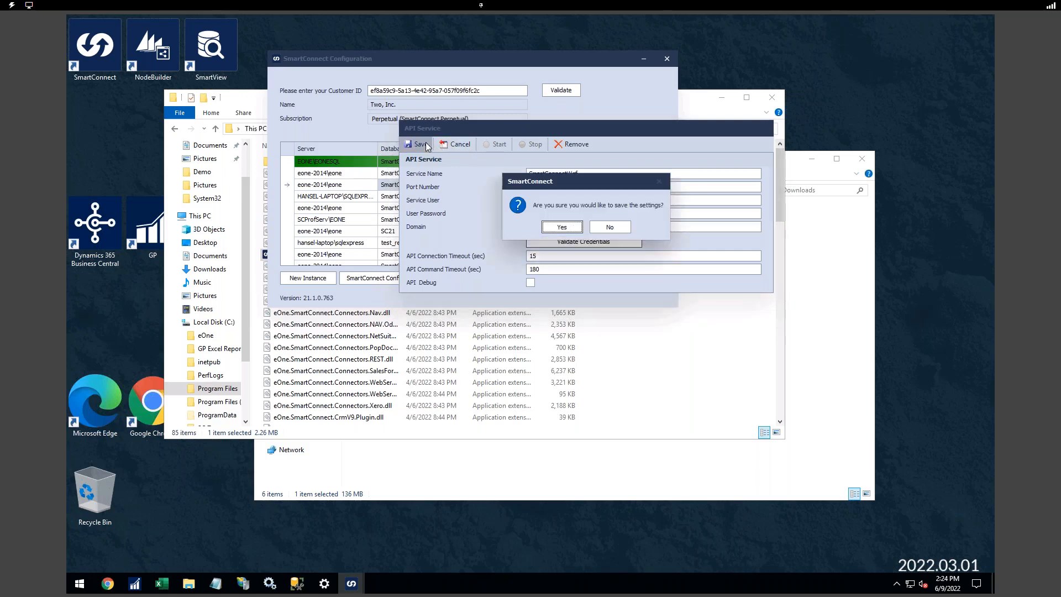
{"action": "left_click", "coordinate": [562, 227]}
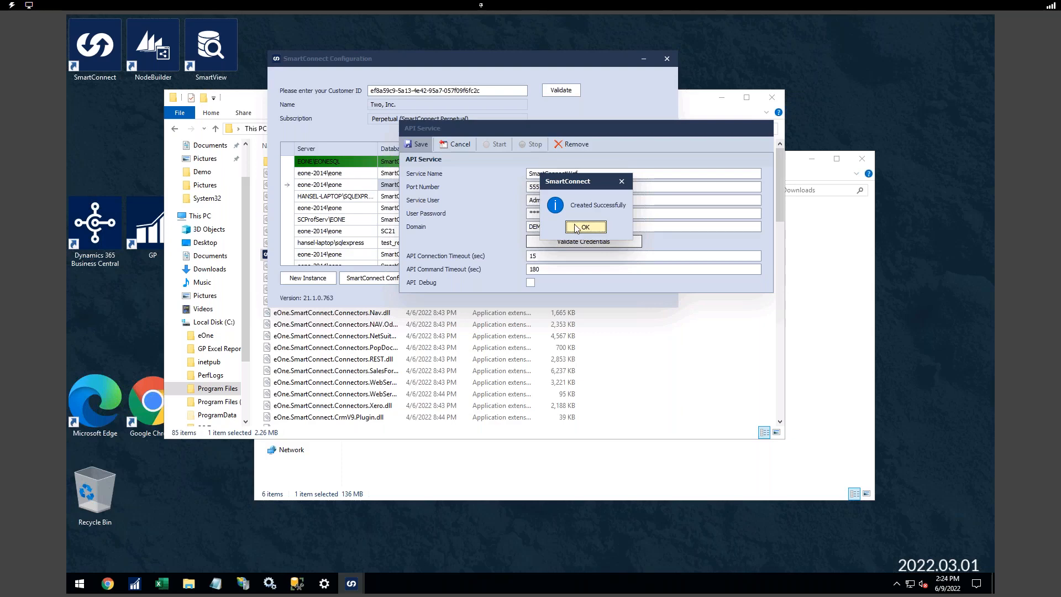
{"action": "left_click", "coordinate": [577, 227]}
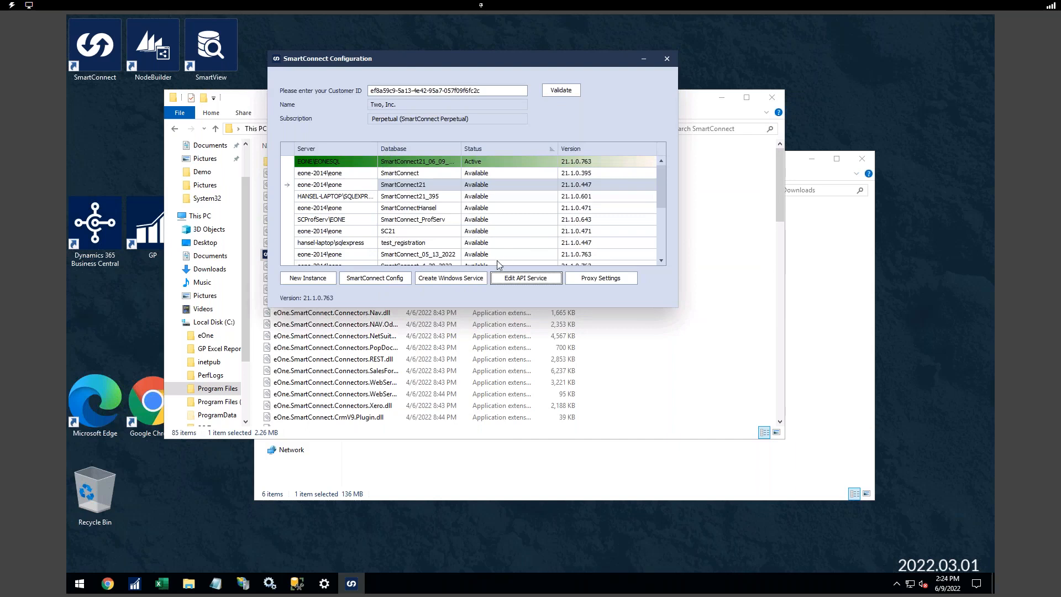
- Enter Windows service user Administrator, the password and domain DEMO, and validate the credentials
{"action": "left_click", "coordinate": [470, 279]}
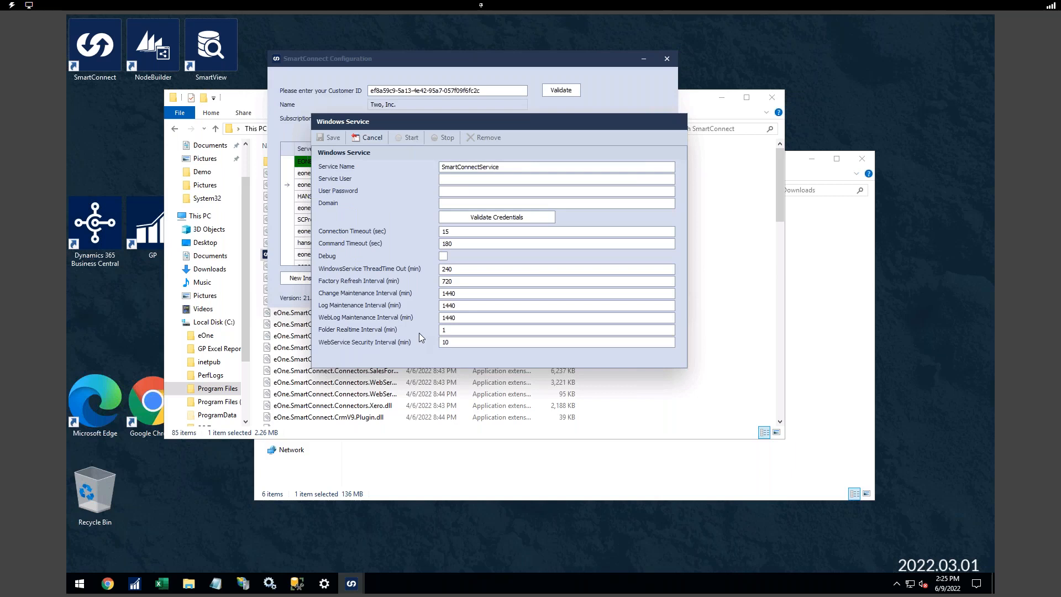
{"action": "left_click", "coordinate": [473, 178]}
{"action": "type", "text": "Administr"}
{"action": "key", "text": "BackSpace"}
{"action": "key", "text": "BackSpace"}
{"action": "key", "text": "BackSpace"}
{"action": "type", "text": "istrator"}
{"action": "key", "text": "Tab"}
{"action": "type", "text": "***********"}
{"action": "key", "text": "Tab"}
{"action": "type", "text": "DEMO"}
{"action": "key", "text": "Tab"}
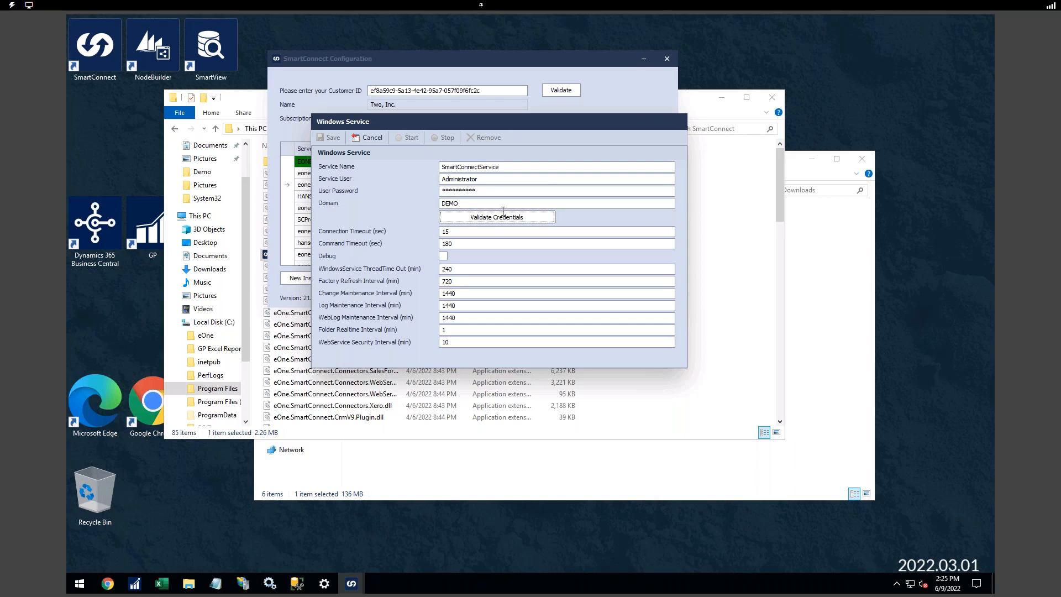
{"action": "left_click", "coordinate": [500, 218]}
{"action": "left_click", "coordinate": [497, 261]}
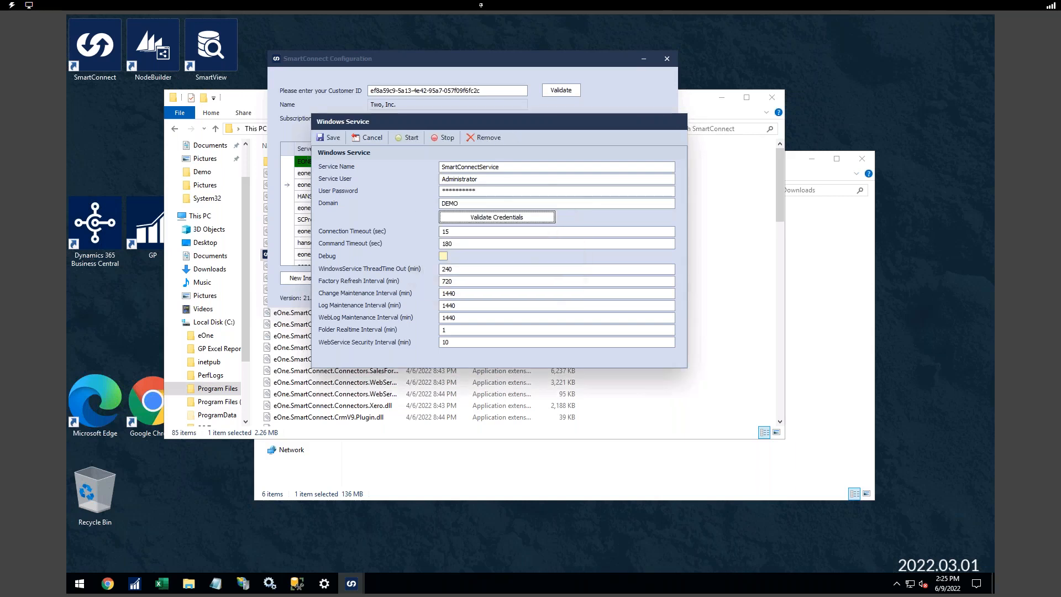
- Set Command Timeout to 180 and save the SmartConnectService settings, confirming with Yes
{"action": "left_click", "coordinate": [444, 243]}
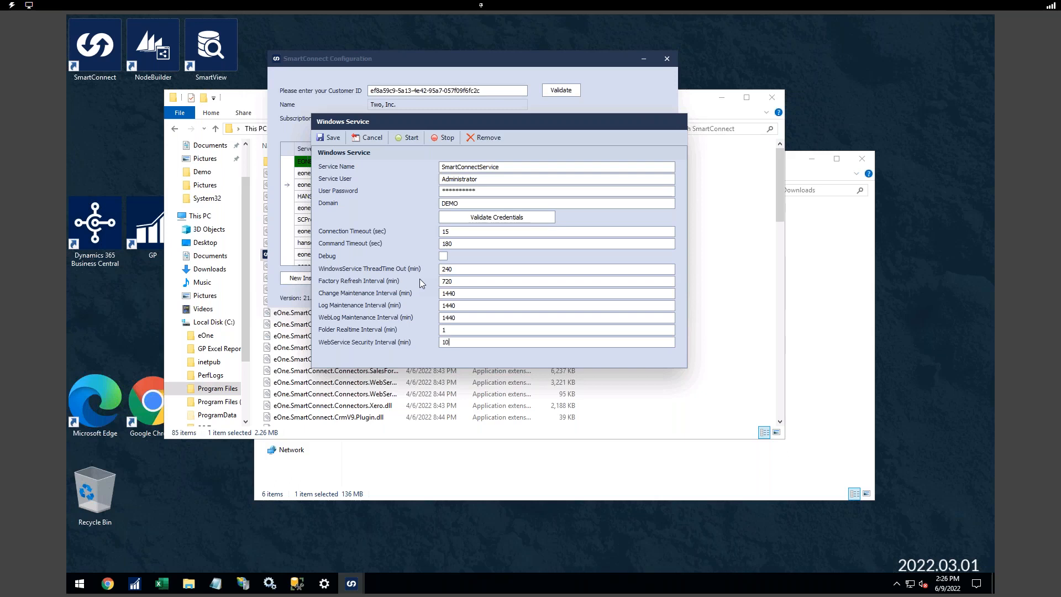
{"action": "left_click", "coordinate": [329, 138]}
{"action": "left_click", "coordinate": [473, 260]}
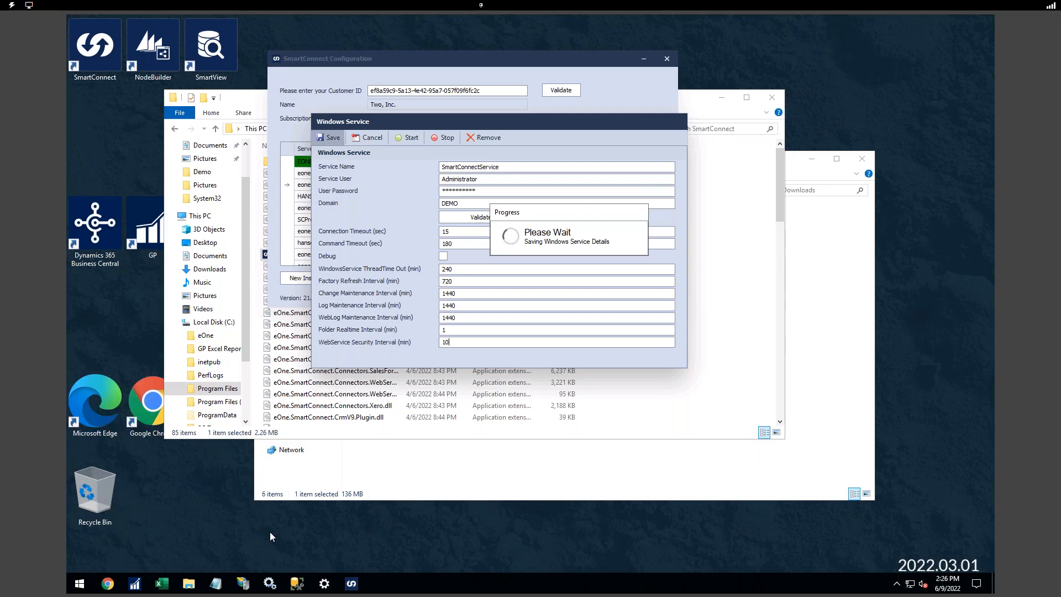
- Check the SmartConnectWcf site under Sites in IIS Manager, then dismiss SmartConnect's save success message
{"action": "left_click", "coordinate": [243, 584]}
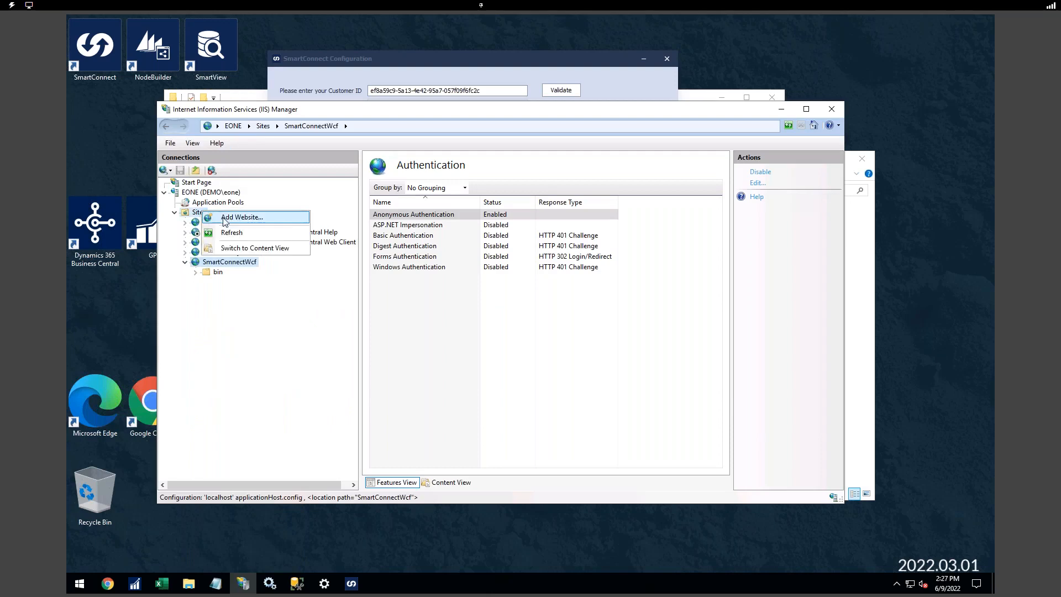
{"action": "left_click", "coordinate": [199, 213]}
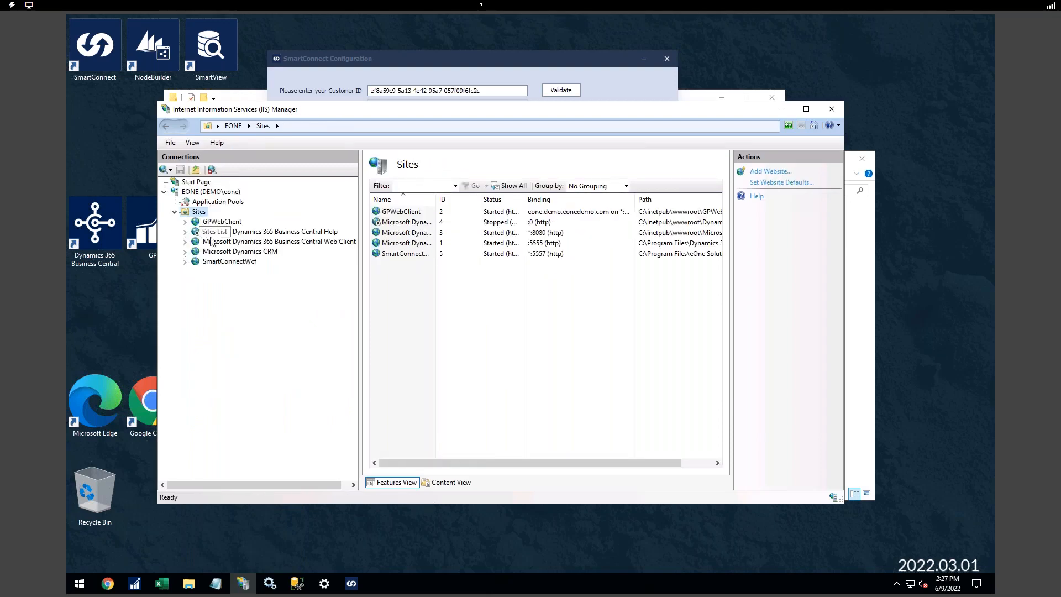
{"action": "left_click", "coordinate": [229, 263]}
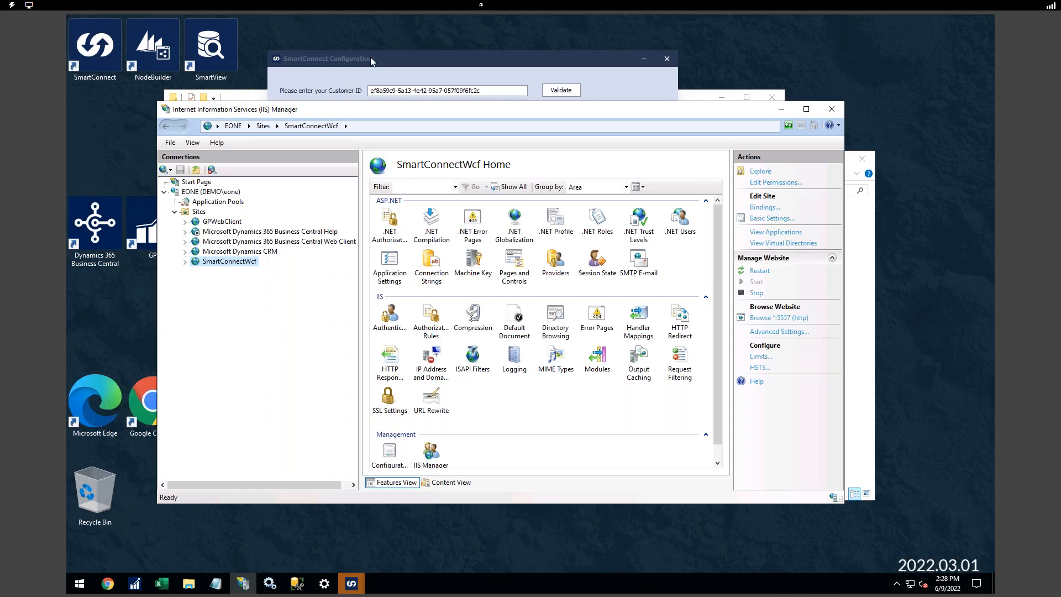
{"action": "left_click", "coordinate": [529, 313]}
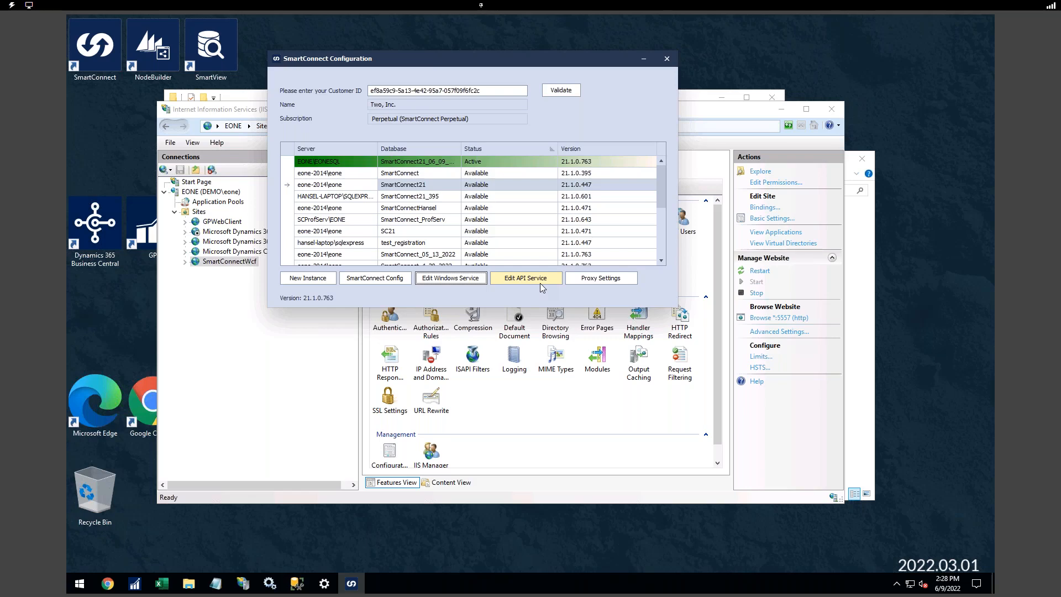
- Browse SmartConnect.svc from the SmartConnectWcf site's Content View in IIS Manager
{"action": "left_click", "coordinate": [239, 281]}
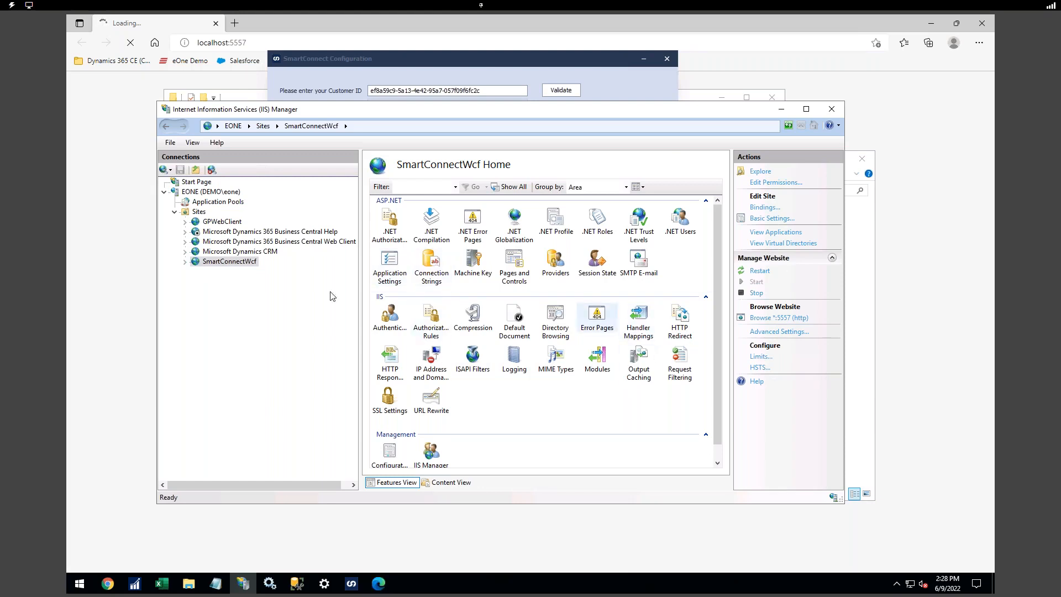
{"action": "left_click", "coordinate": [437, 484]}
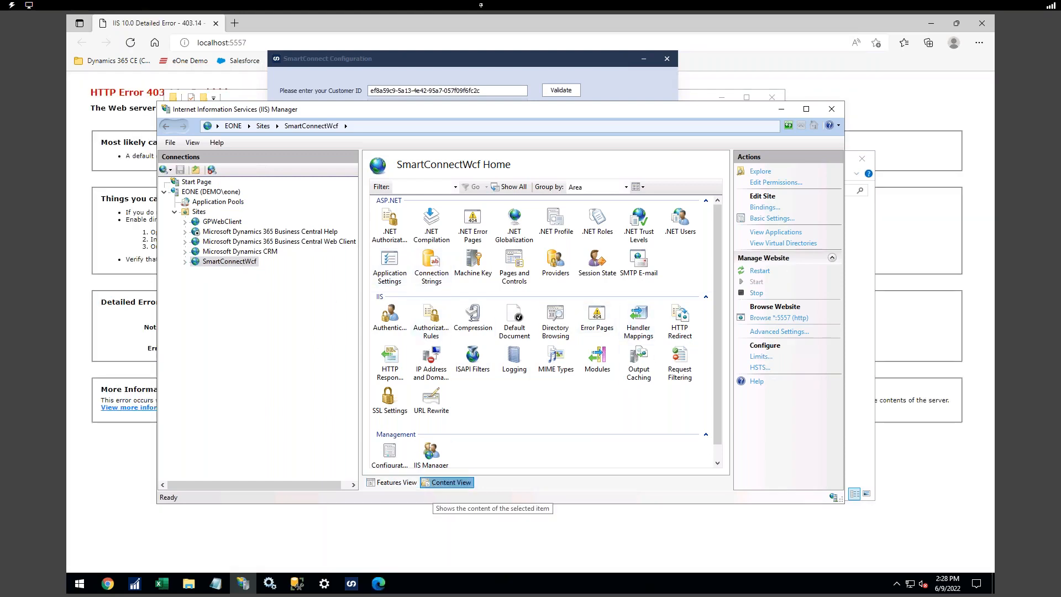
{"action": "right_click", "coordinate": [415, 235]}
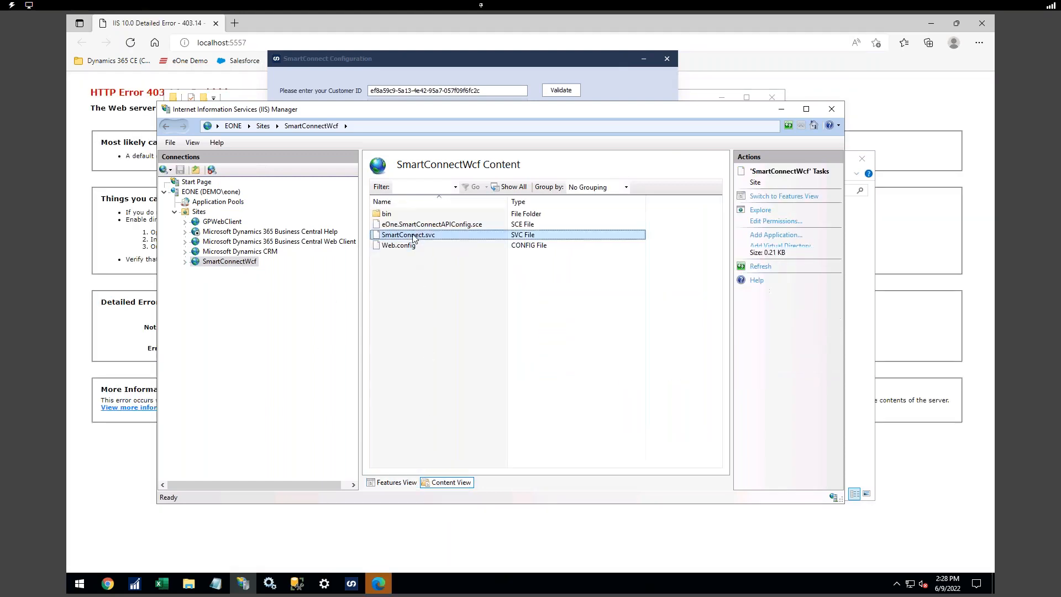
{"action": "left_click", "coordinate": [440, 256]}
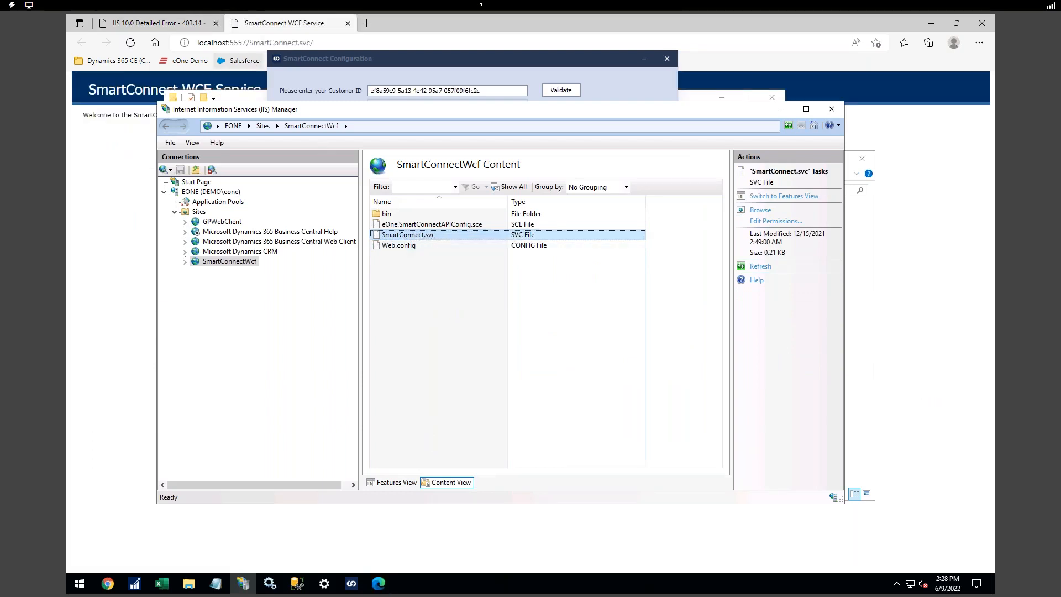
- Close the 403 error tab and restore Edge showing localhost:5557/SmartConnect.svc/
{"action": "left_click_drag", "start_coordinate": [422, 108], "coordinate": [512, 91]}
{"action": "left_click", "coordinate": [216, 22]}
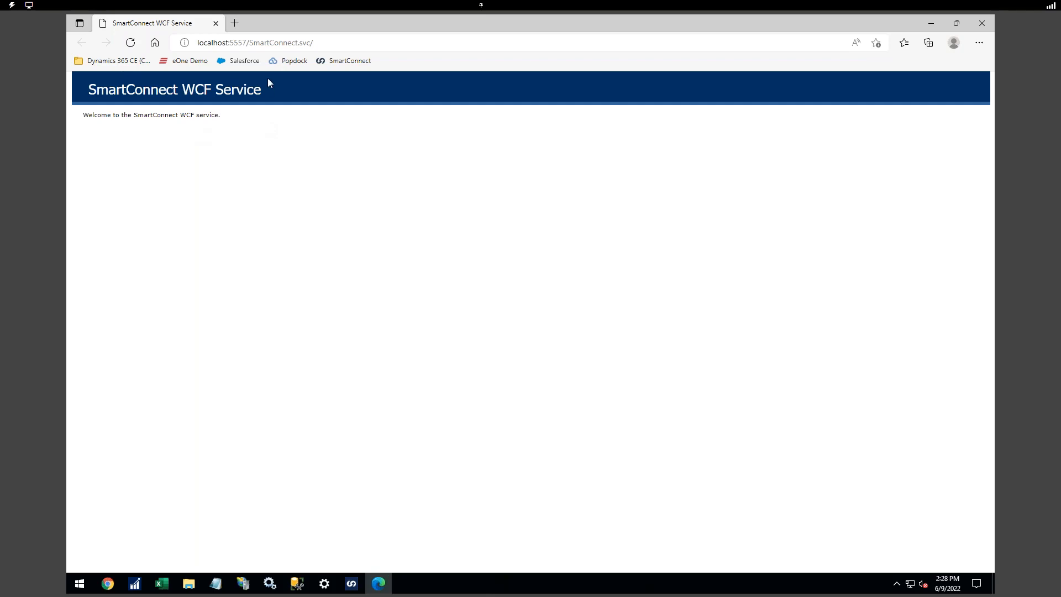
{"action": "left_click_drag", "start_coordinate": [314, 43], "coordinate": [251, 42]}
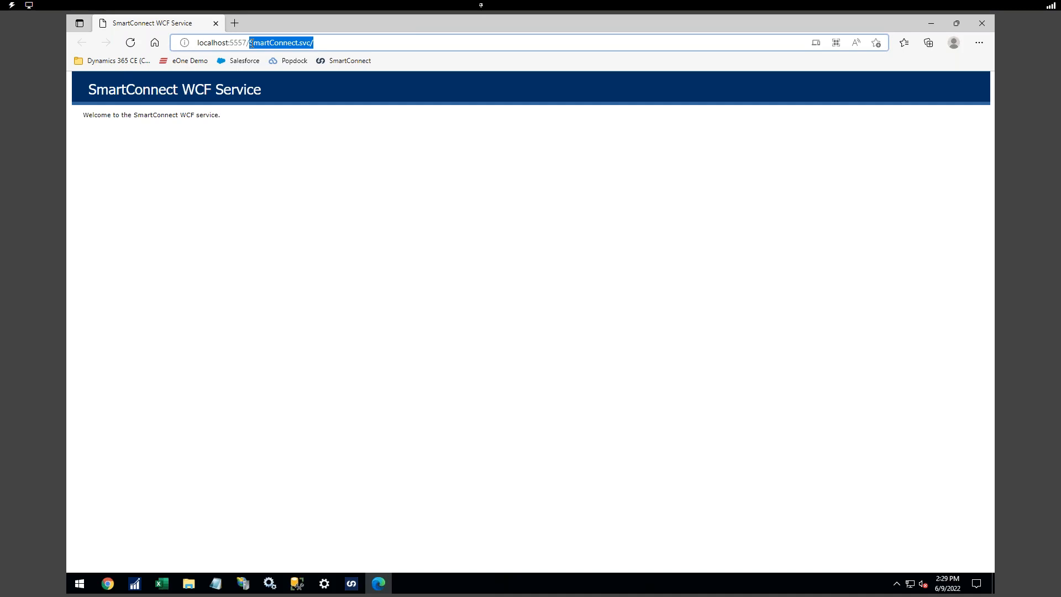
{"action": "left_click", "coordinate": [251, 42]}
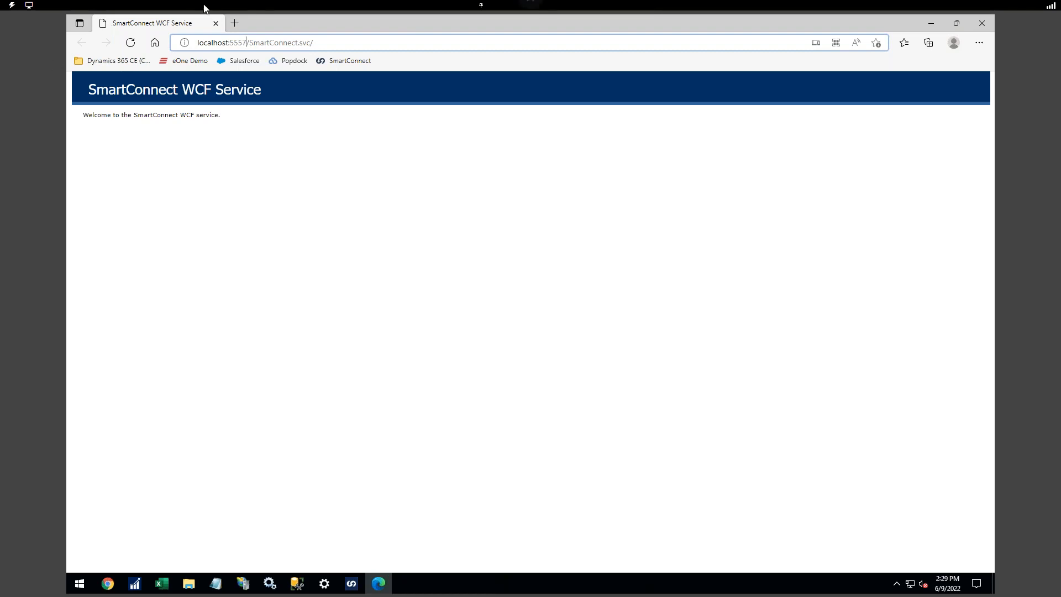
{"action": "left_click_drag", "start_coordinate": [264, 21], "coordinate": [297, 68]}
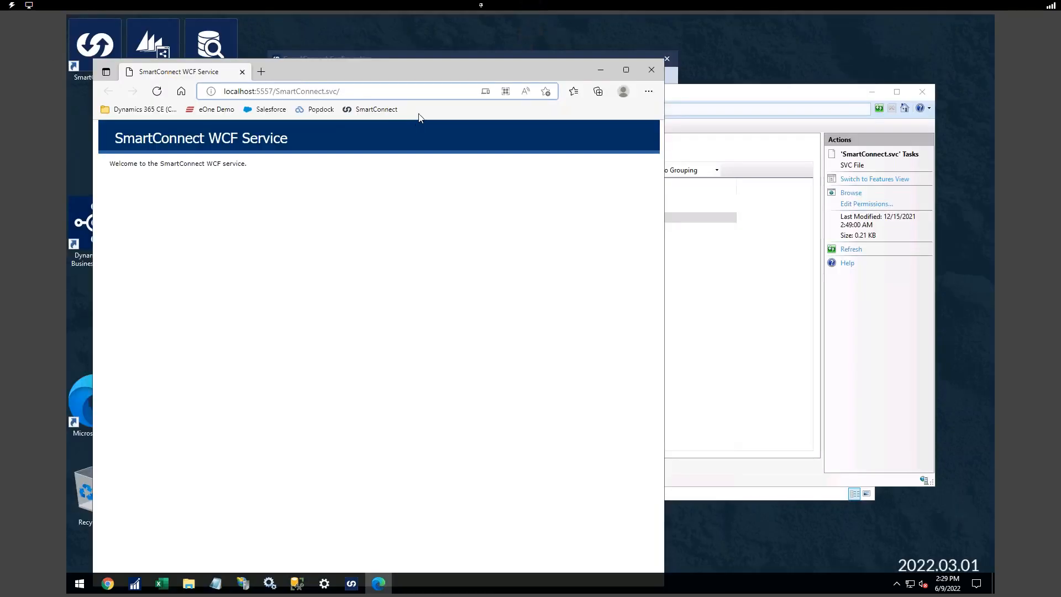
- Verify SmartConnectWcf has one http binding on port 5557, then close IIS Manager
{"action": "left_click", "coordinate": [678, 97]}
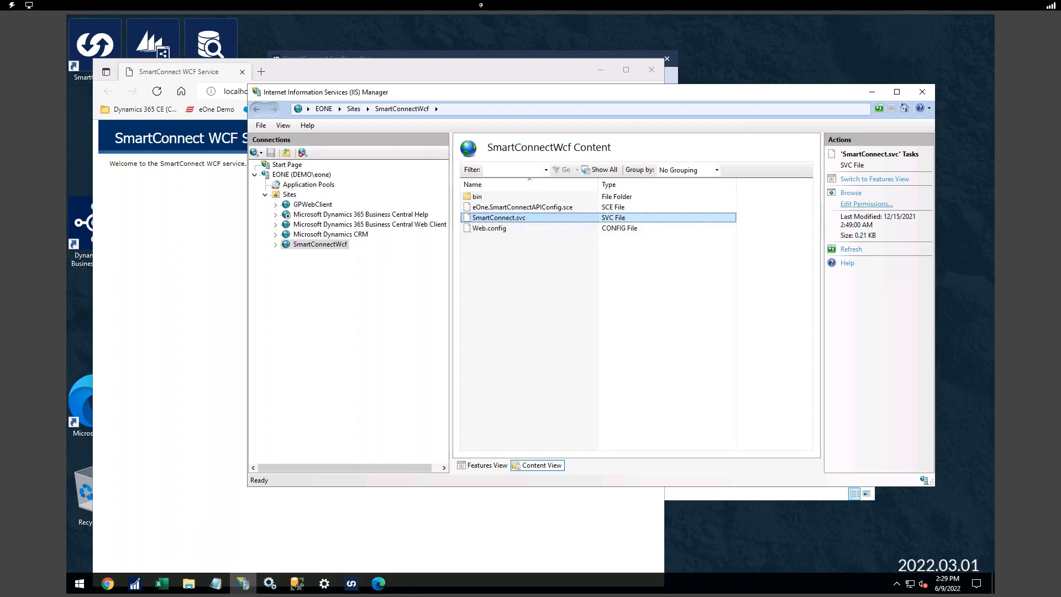
{"action": "left_click", "coordinate": [338, 245]}
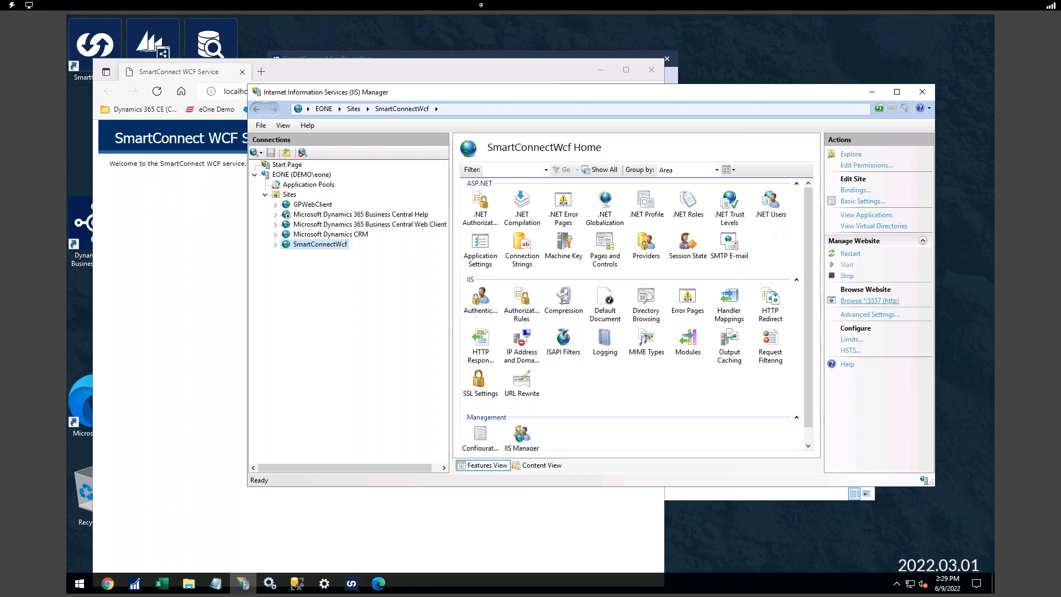
{"action": "left_click", "coordinate": [851, 190]}
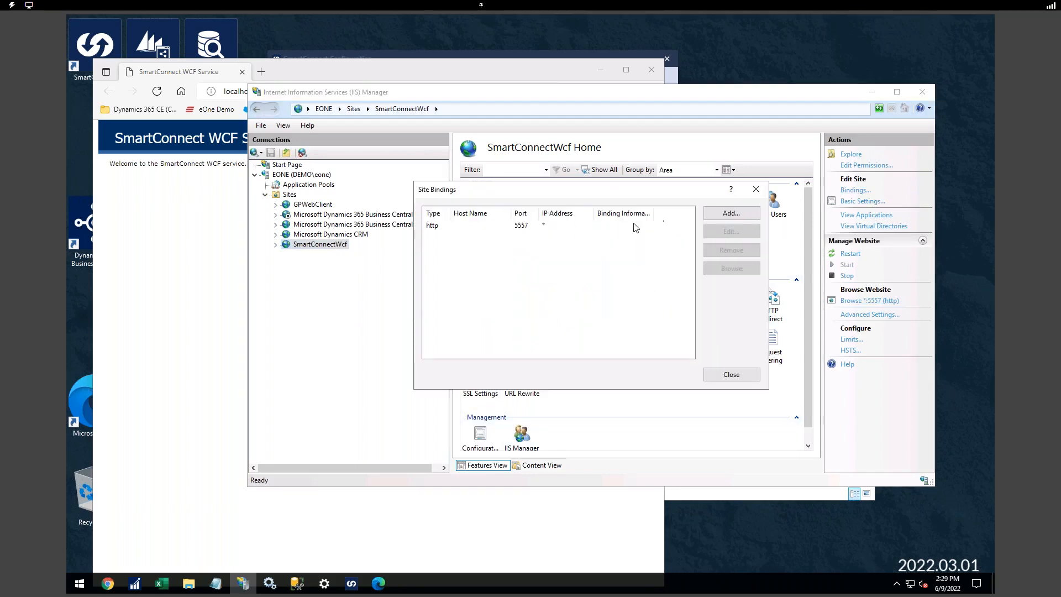
{"action": "left_click_drag", "start_coordinate": [603, 194], "coordinate": [358, 238]}
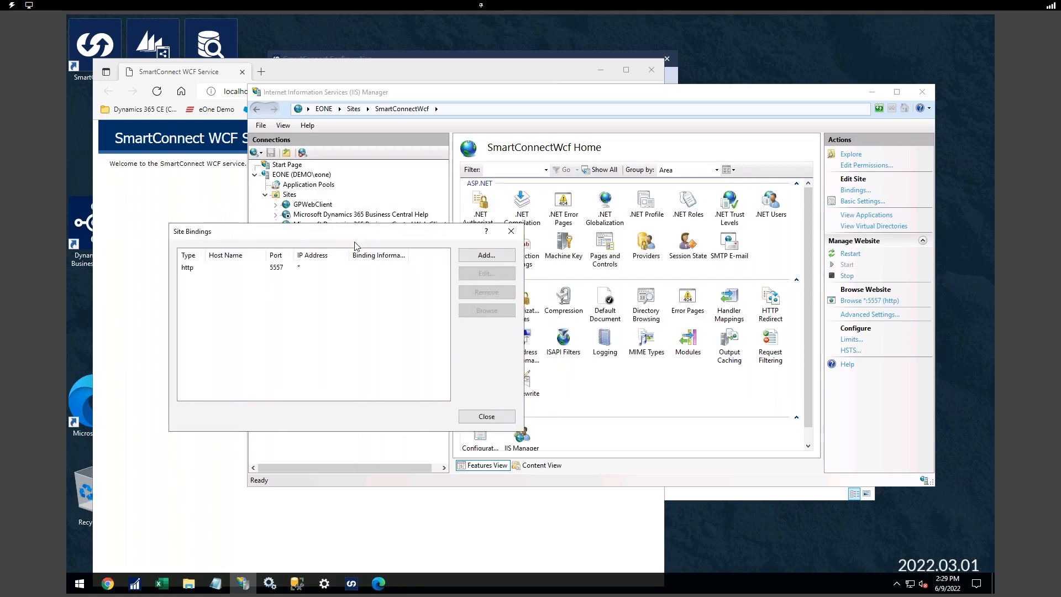
{"action": "left_click", "coordinate": [227, 270]}
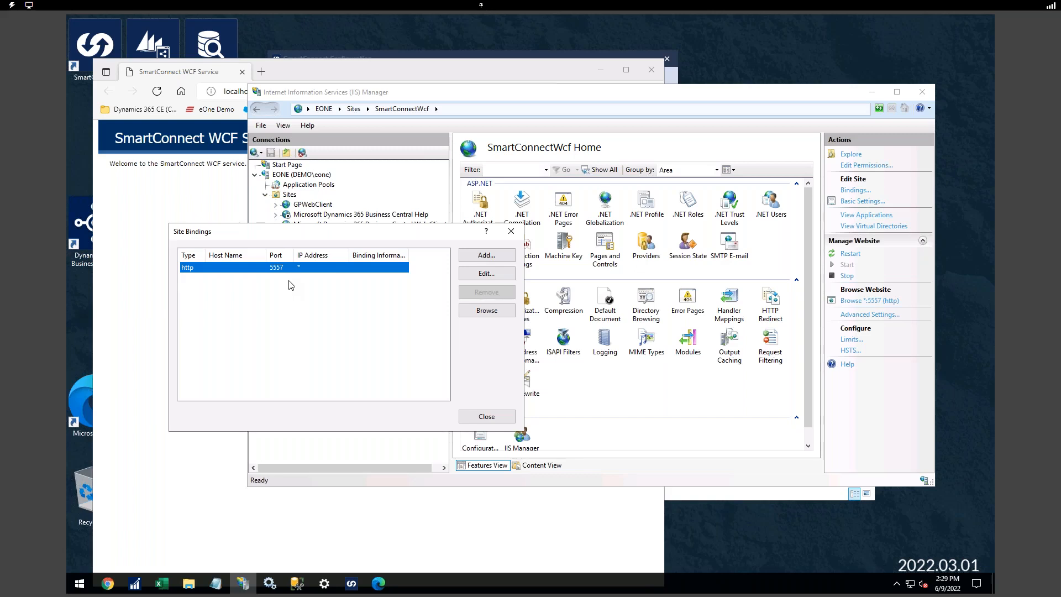
{"action": "left_click", "coordinate": [486, 416]}
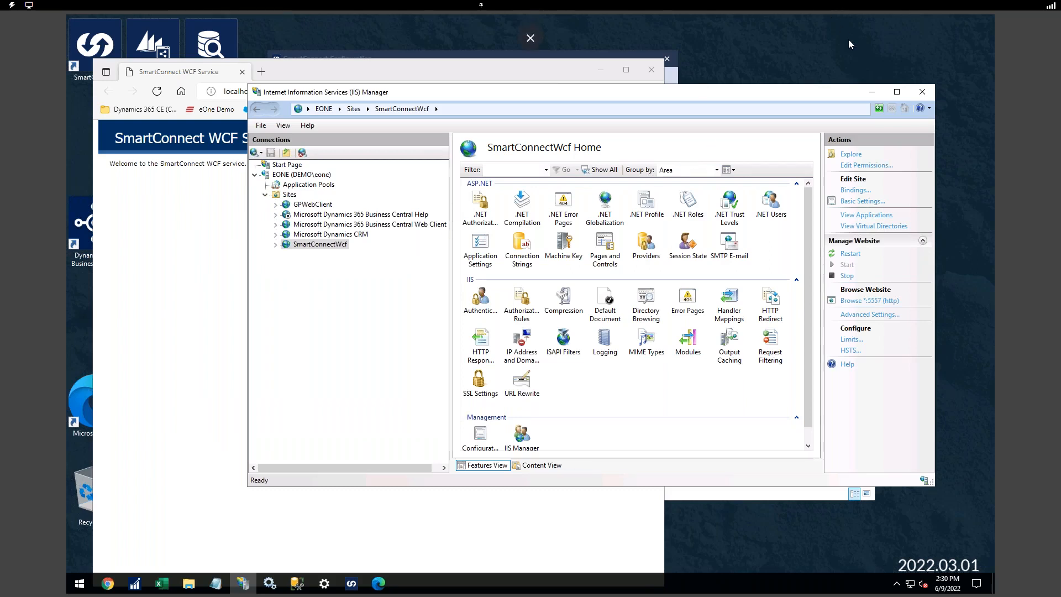
{"action": "left_click", "coordinate": [922, 94]}
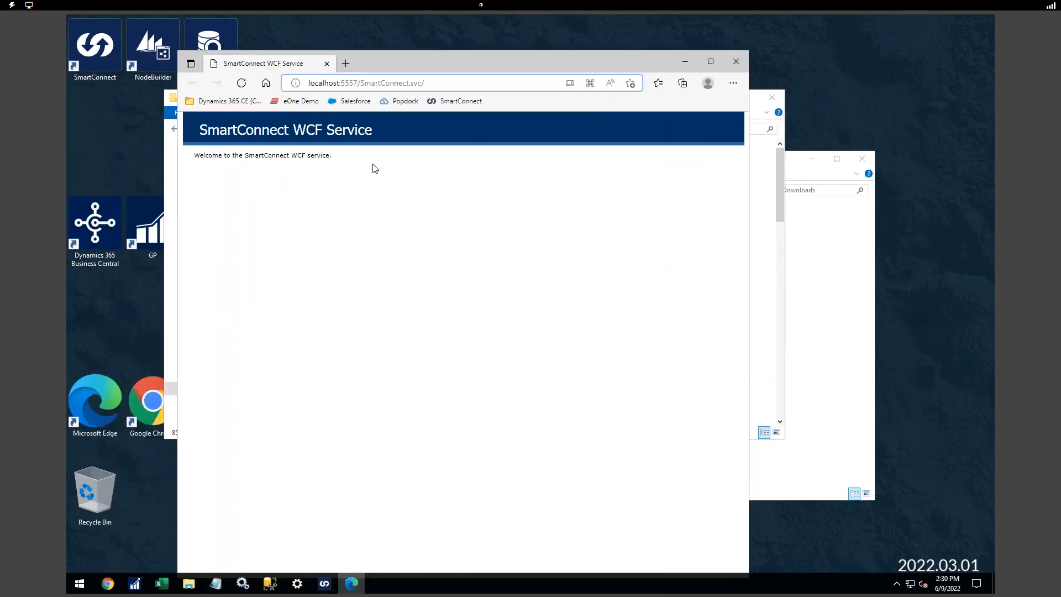
- Review SmartConnect Configuration's proxy settings and cancel them with no proxy set
{"action": "left_click", "coordinate": [324, 583]}
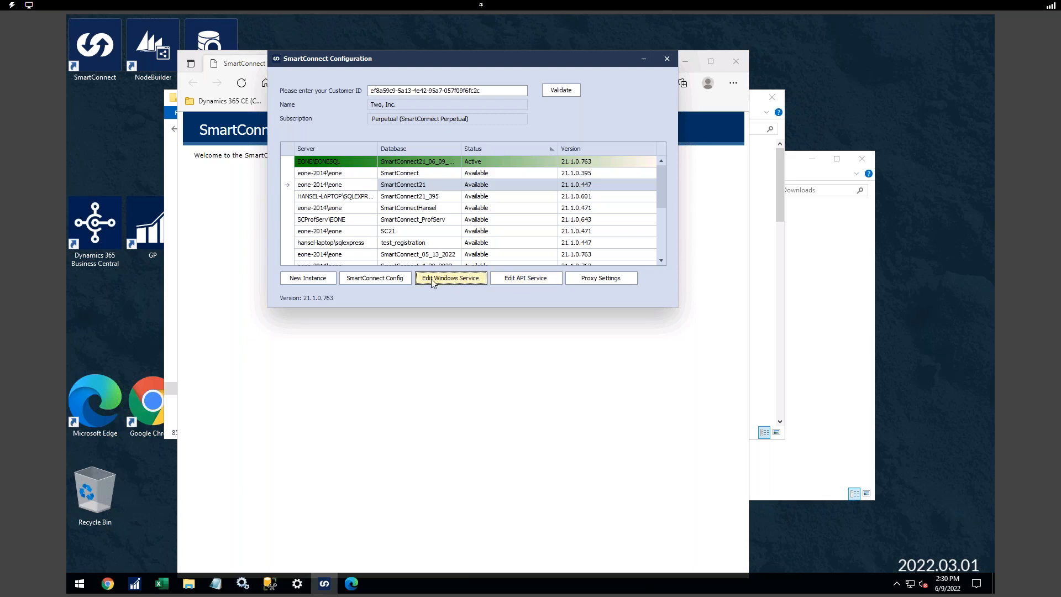
{"action": "left_click", "coordinate": [597, 279]}
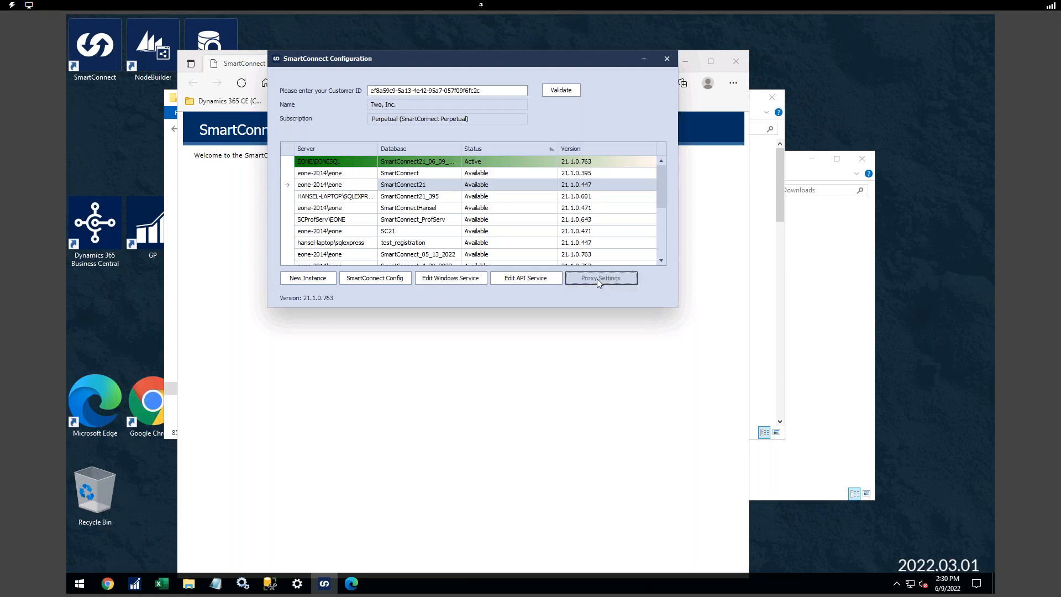
{"action": "left_click_drag", "start_coordinate": [420, 129], "coordinate": [488, 160]}
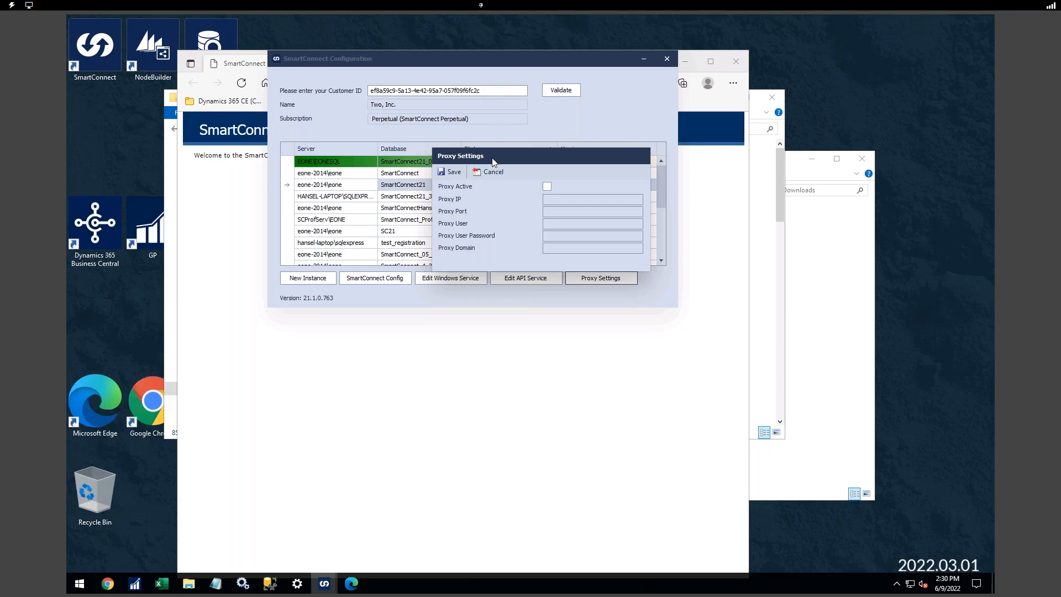
{"action": "left_click", "coordinate": [488, 172]}
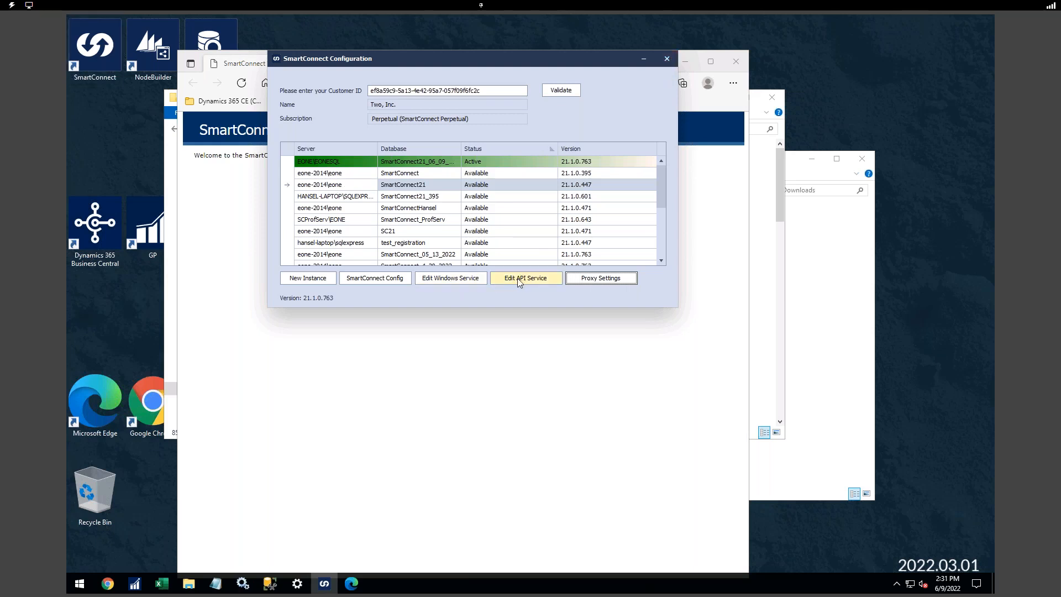
- Close SmartConnect Configuration, refresh Services, and widen the Name, Description and Log On As columns
{"action": "left_click", "coordinate": [665, 59]}
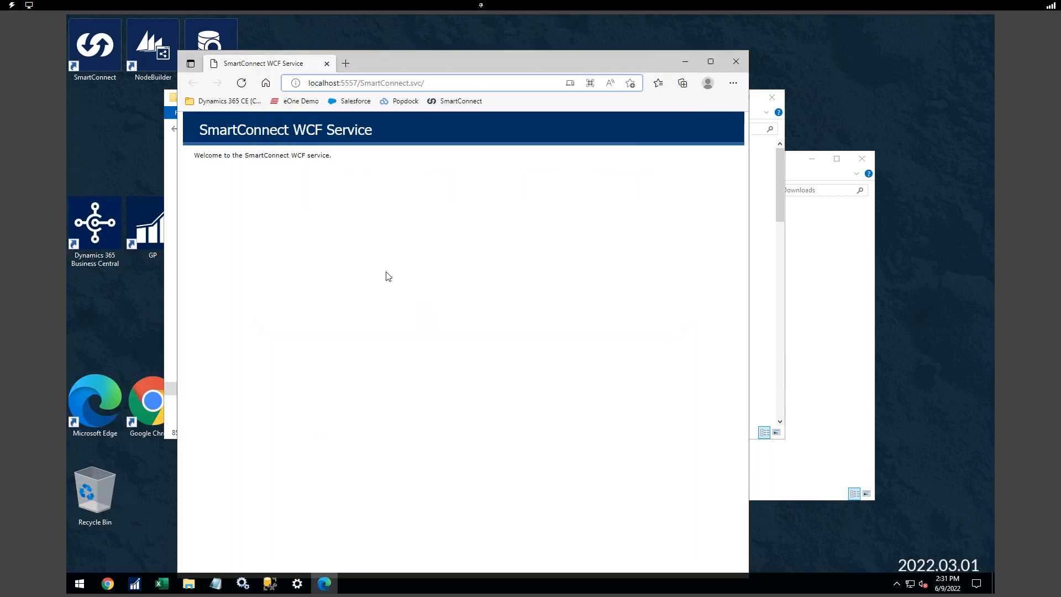
{"action": "left_click", "coordinate": [251, 584]}
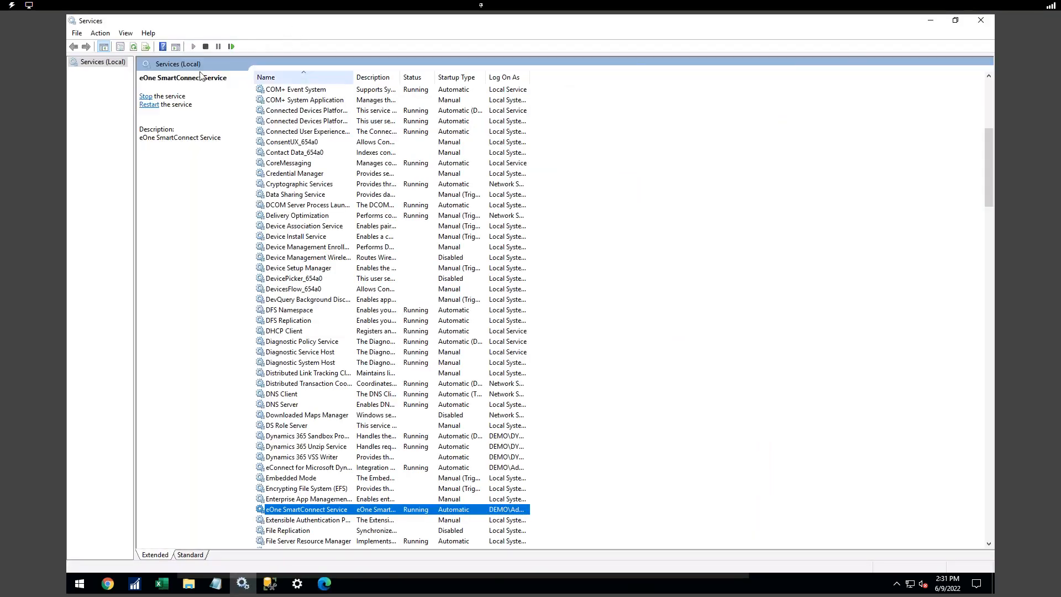
{"action": "left_click", "coordinate": [134, 47]}
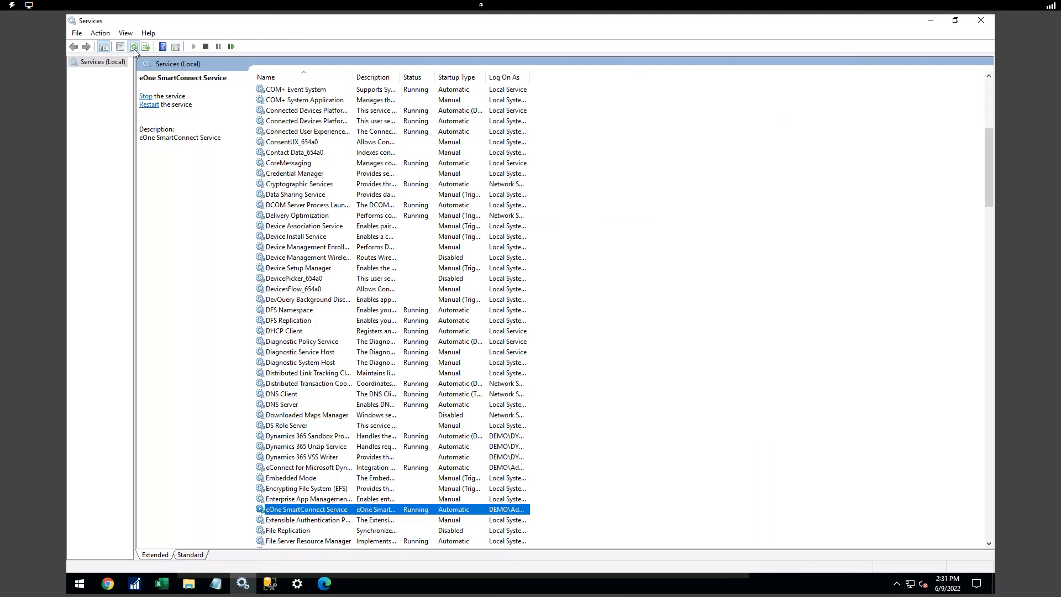
{"action": "left_click", "coordinate": [318, 397]}
{"action": "left_click_drag", "start_coordinate": [354, 78], "coordinate": [375, 79]}
{"action": "left_click", "coordinate": [315, 510]}
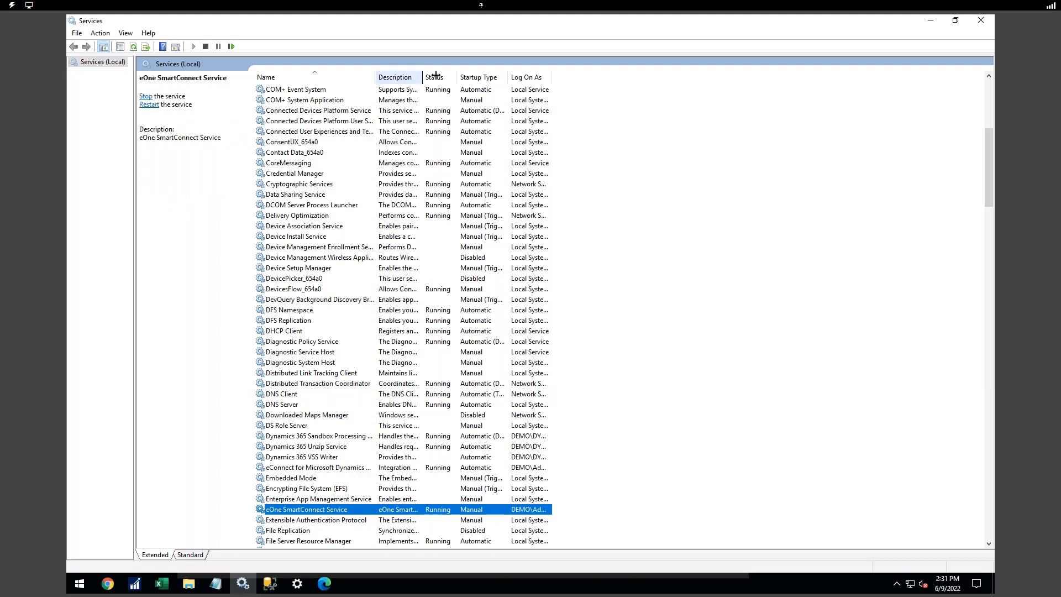
{"action": "left_click_drag", "start_coordinate": [435, 76], "coordinate": [474, 76]}
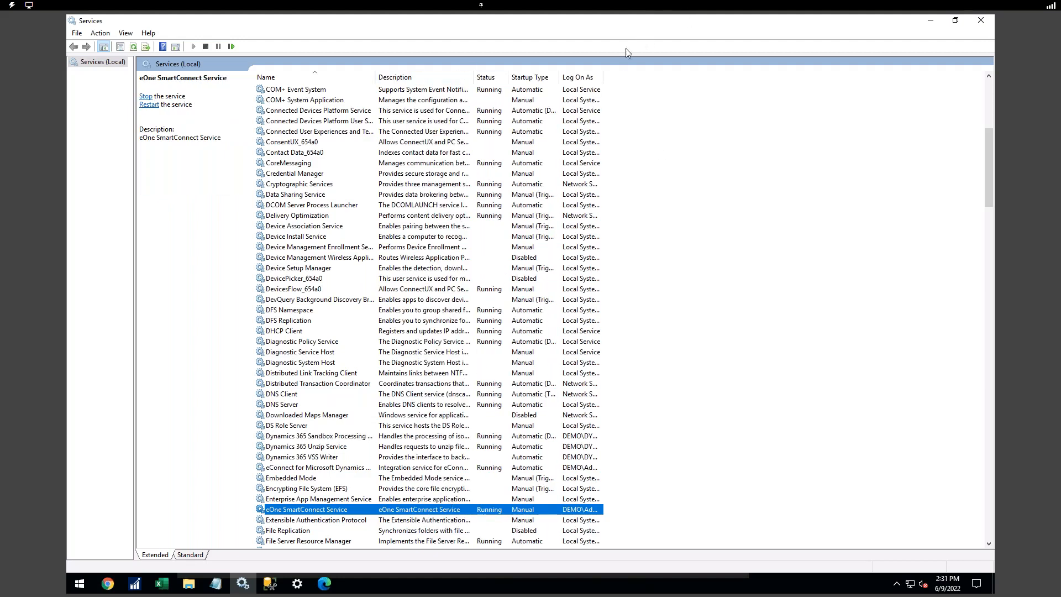
{"action": "left_click_drag", "start_coordinate": [603, 77], "coordinate": [666, 78]}
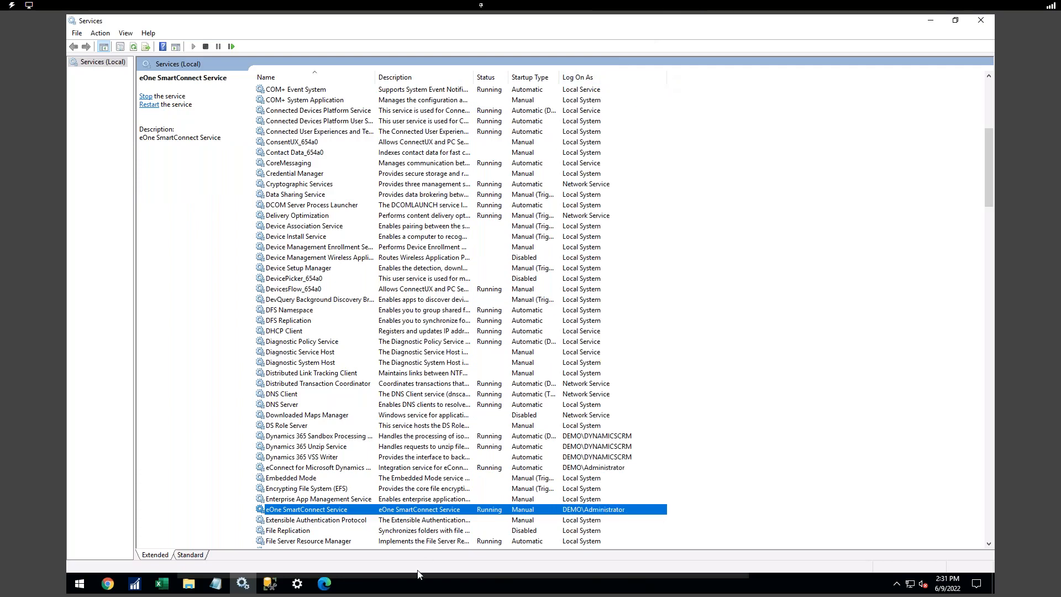
- Set eOne SmartConnect Service's startup type to Automatic (Delayed Start) and apply it
{"action": "right_click", "coordinate": [383, 508]}
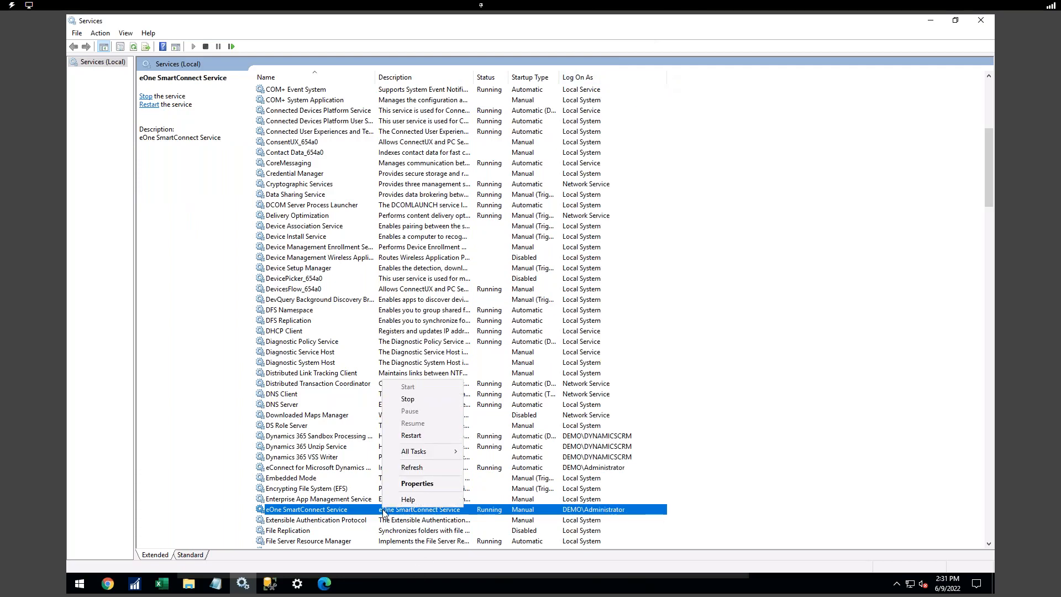
{"action": "left_click", "coordinate": [416, 484]}
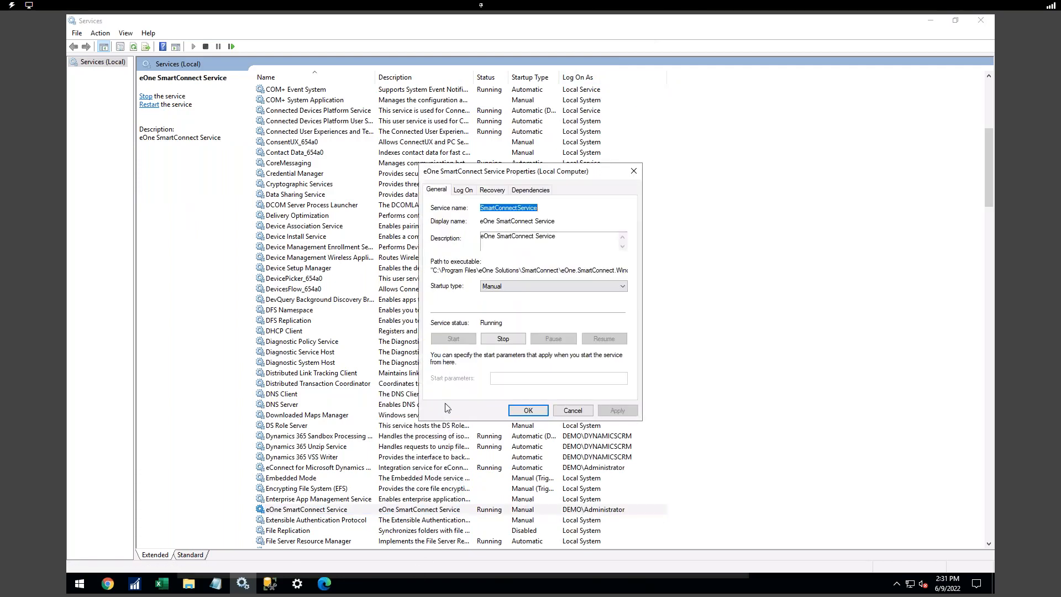
{"action": "left_click", "coordinate": [498, 286]}
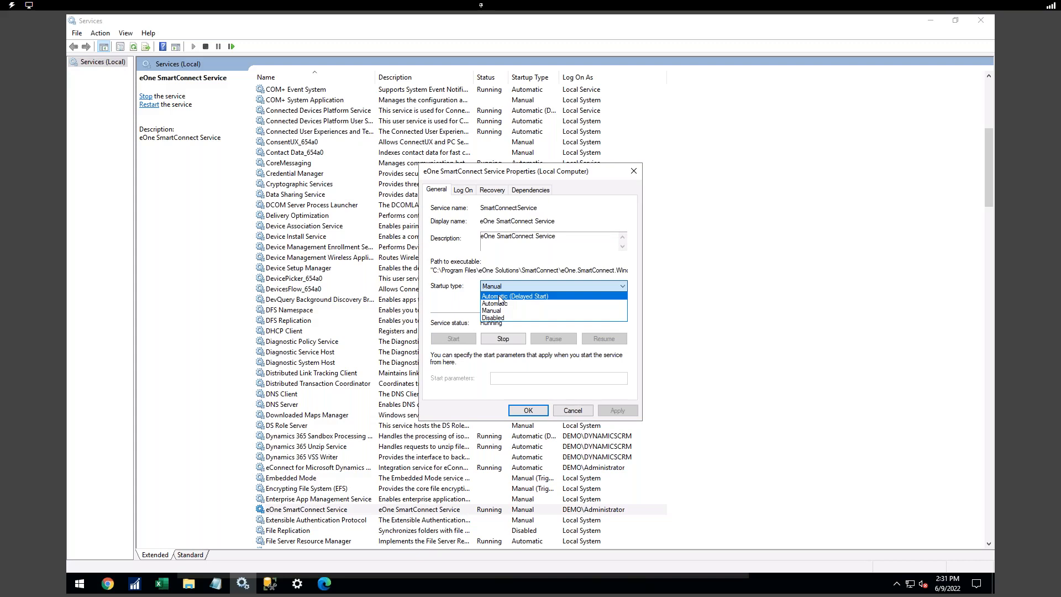
{"action": "left_click", "coordinate": [500, 297]}
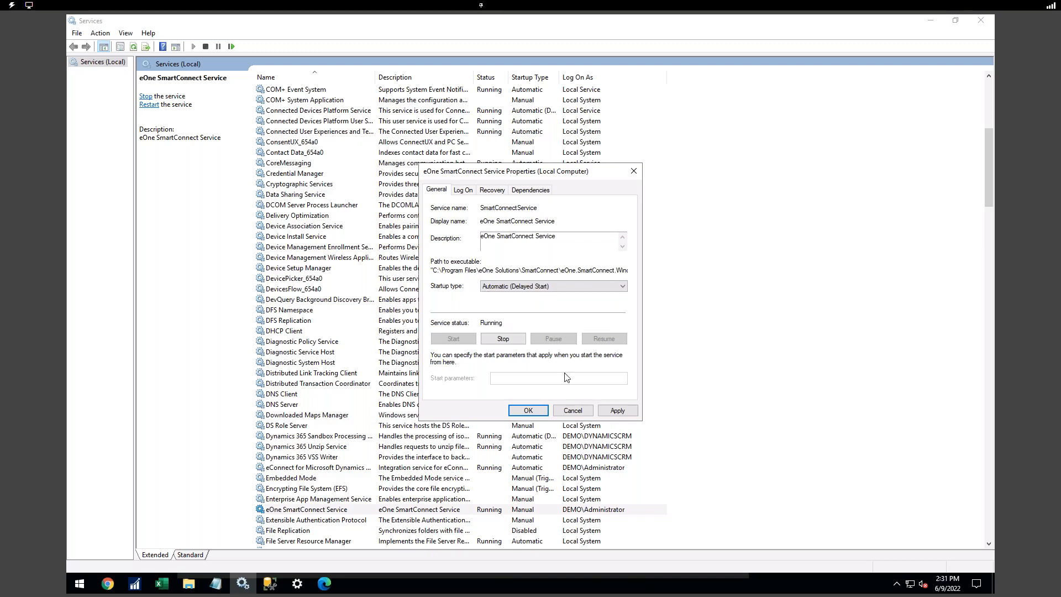
{"action": "left_click", "coordinate": [617, 410]}
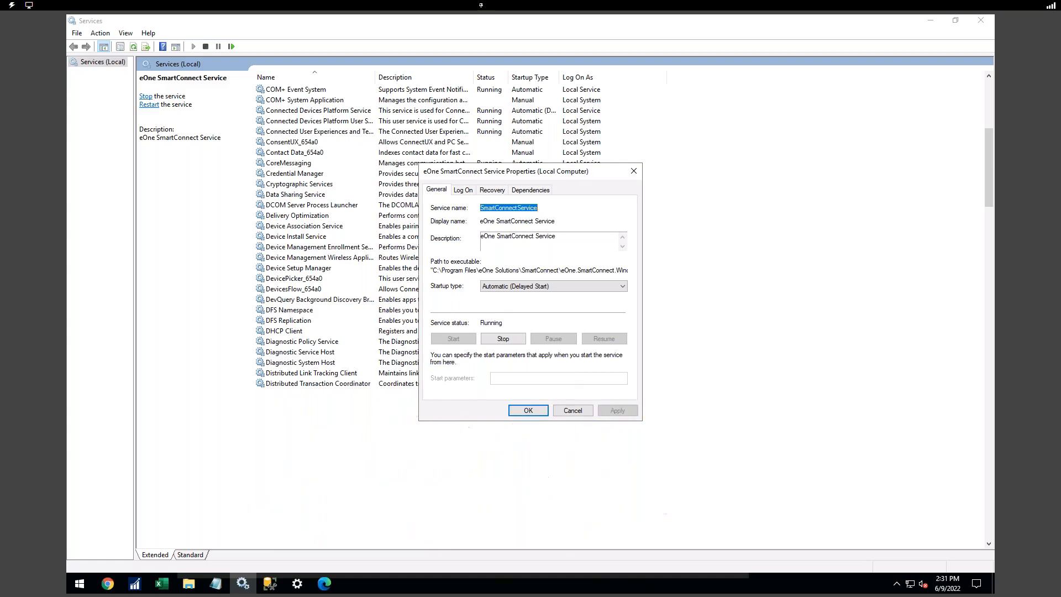
{"action": "left_click", "coordinate": [540, 409]}
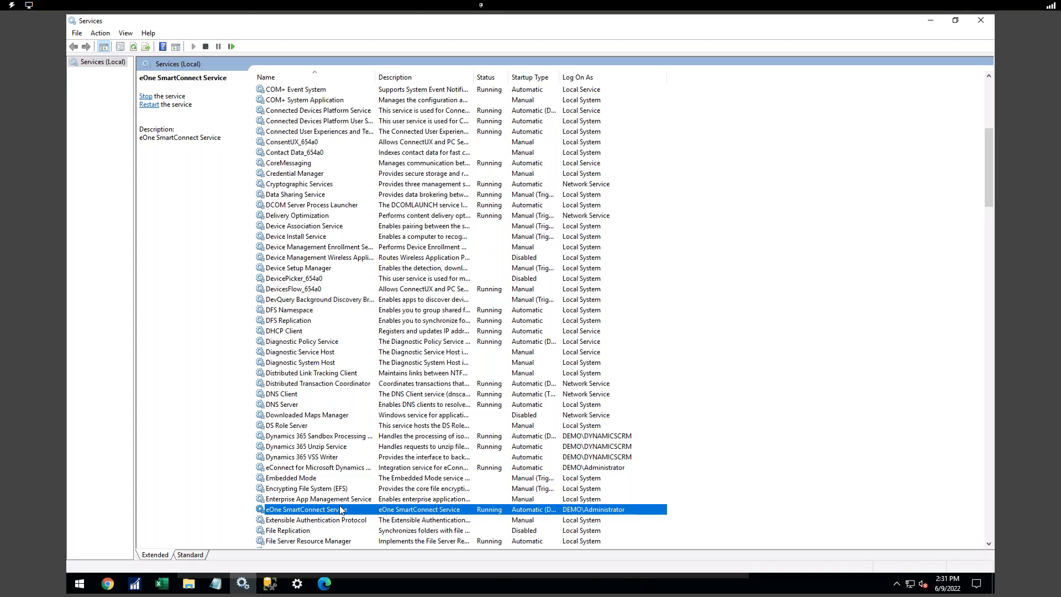
- Minimize Services and Edge, then launch SmartConnect from the desktop icon
{"action": "left_click", "coordinate": [936, 22]}
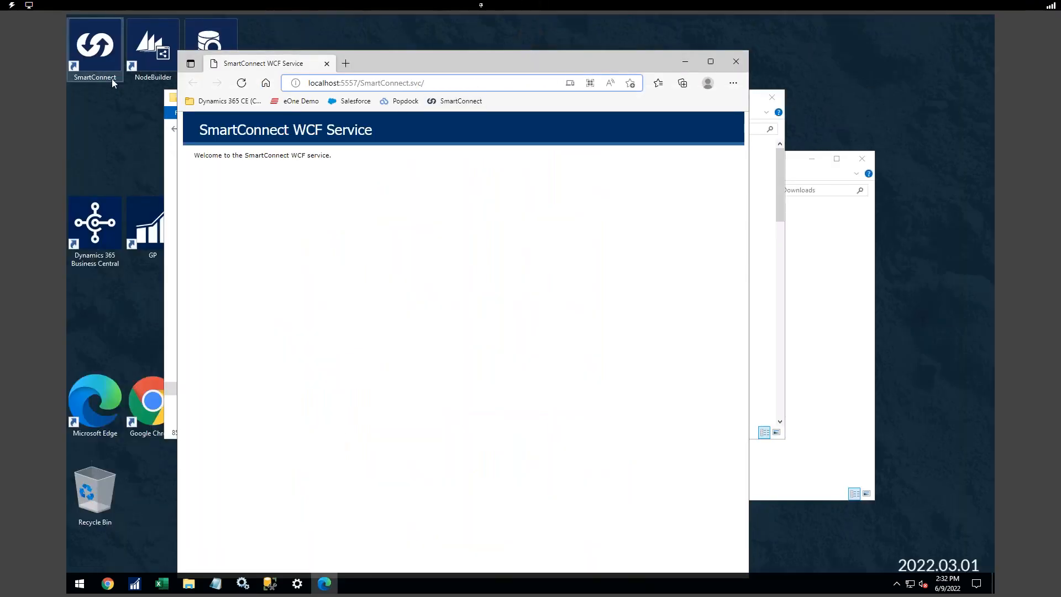
{"action": "left_click", "coordinate": [692, 58]}
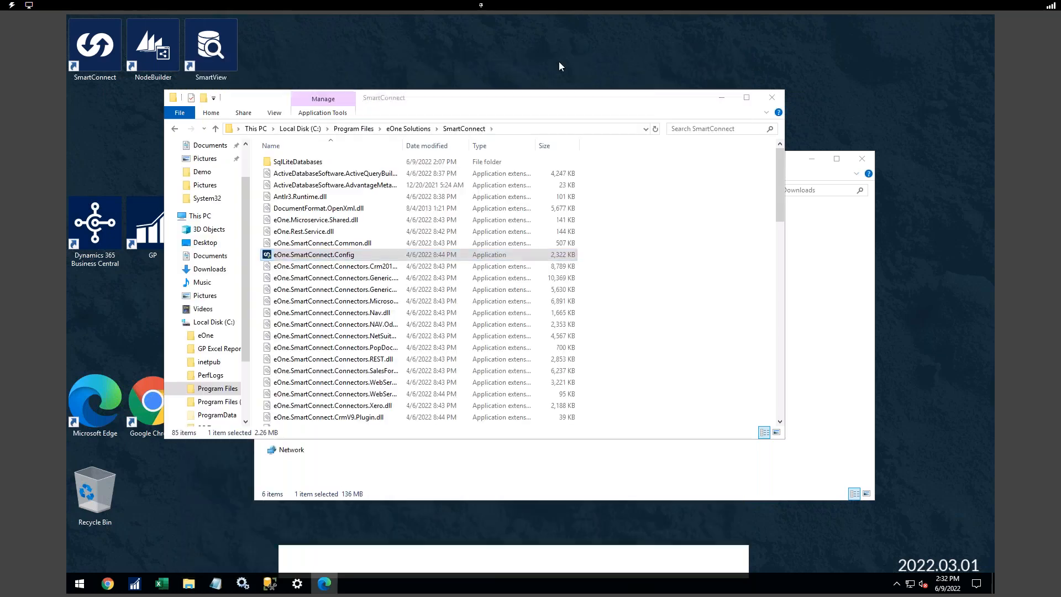
{"action": "double_click", "coordinate": [116, 52]}
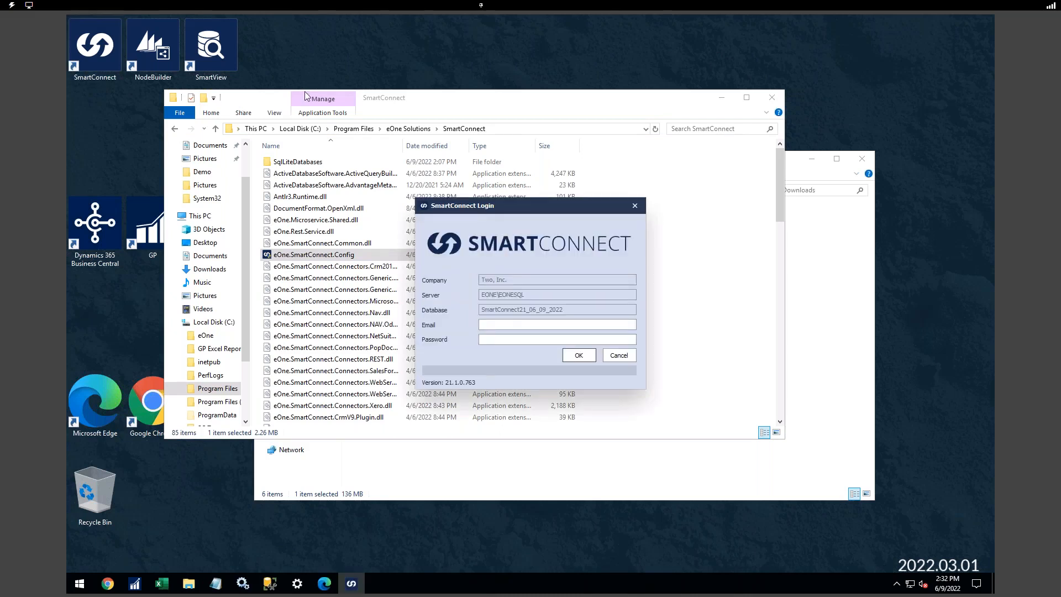
- Enter the user's e-mail address and password in the SmartConnect login and submit
{"action": "key", "text": "Tab"}
{"action": "left_click", "coordinate": [536, 340]}
{"action": "left_click_drag", "start_coordinate": [514, 210], "coordinate": [525, 185]}
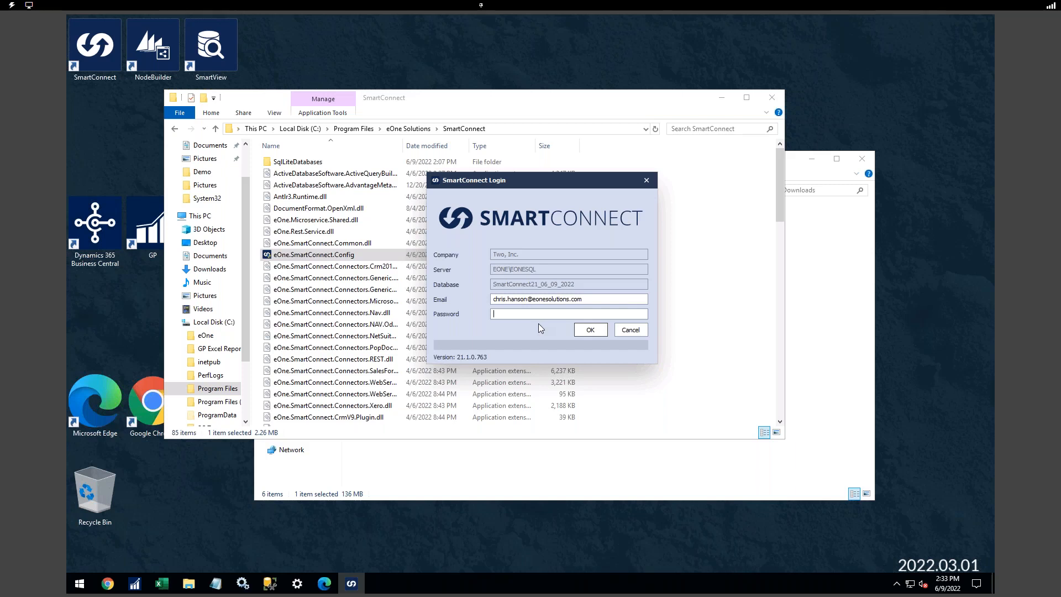
{"action": "type", "text": "•••••••"}
{"action": "key", "text": "Return"}
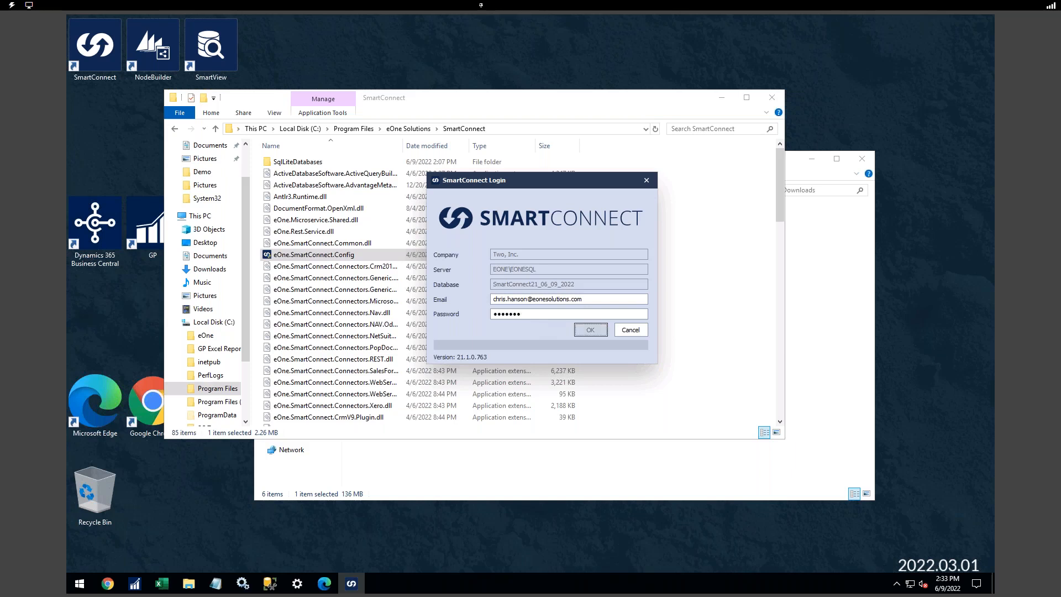
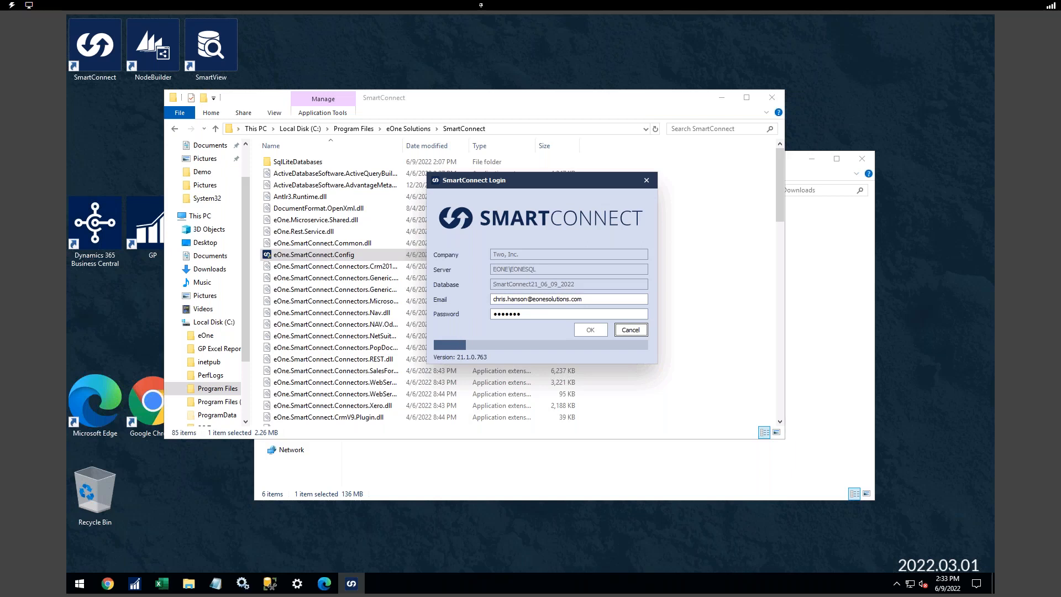
- Bring the Downloads folder window in front of the SmartConnect login dialog
{"action": "left_click", "coordinate": [552, 473]}
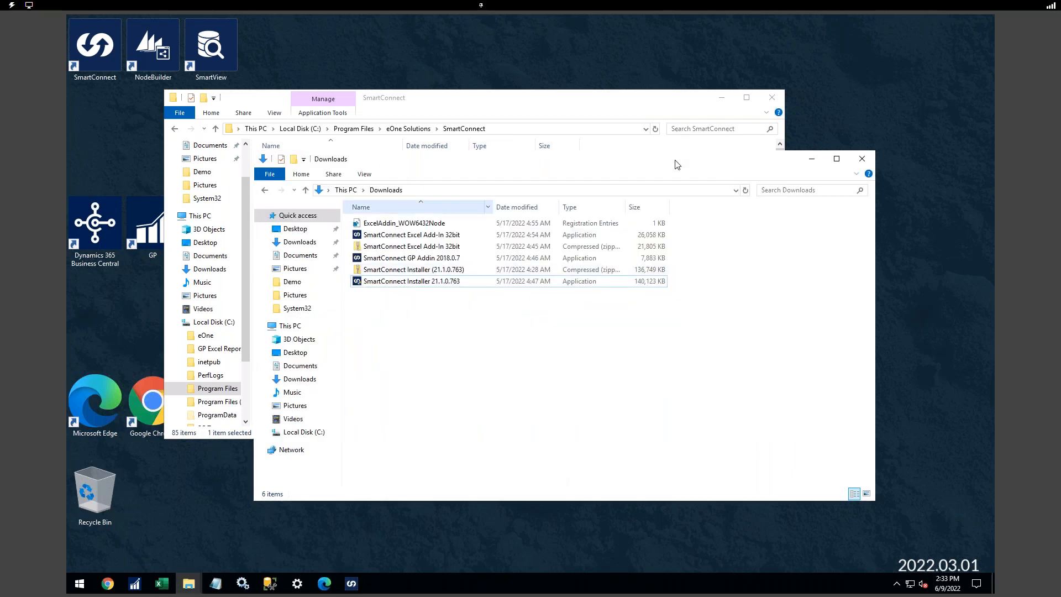
- Move the Downloads window lower right and select the SmartConnect GP Addin 2018.0.7 installer
{"action": "left_click_drag", "start_coordinate": [675, 164], "coordinate": [766, 187]}
{"action": "left_click", "coordinate": [525, 283]}
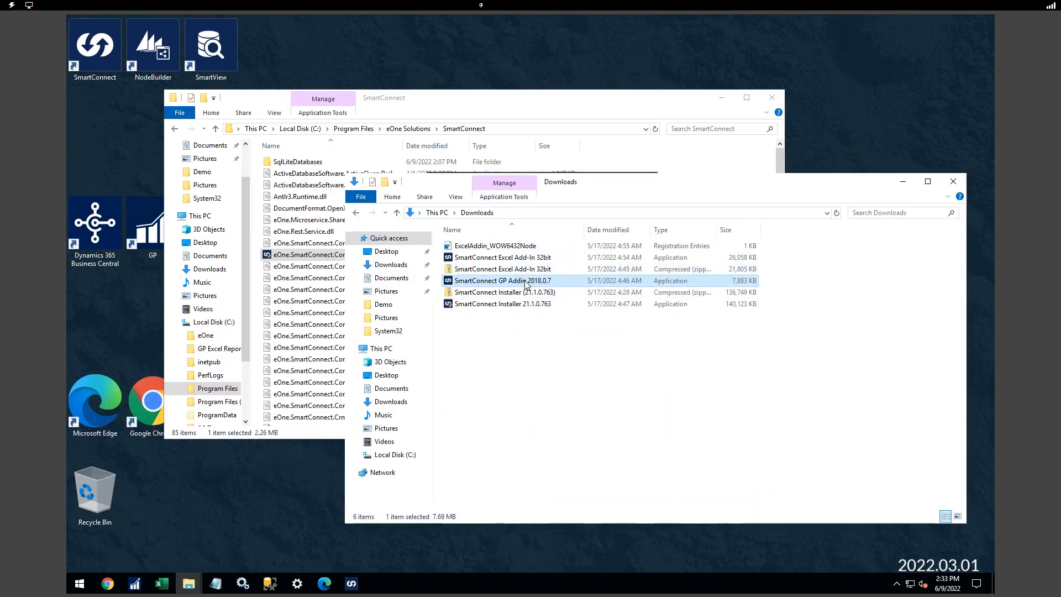
{"action": "left_click_drag", "start_coordinate": [589, 235], "coordinate": [576, 223]}
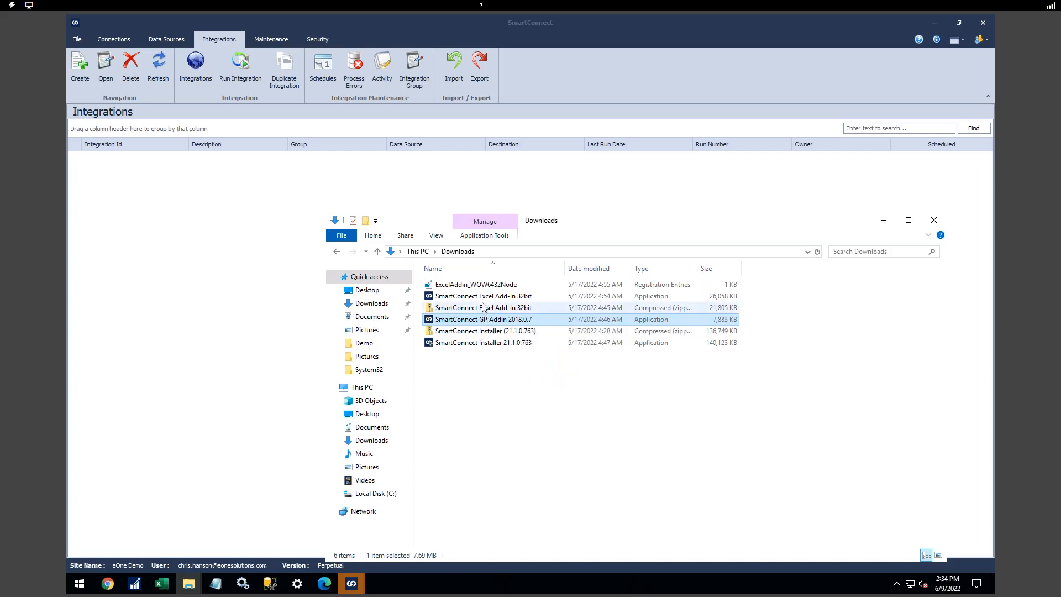
- Select the SmartConnect Excel Add-In 32bit installer, then bring SmartConnect back in front of Explorer
{"action": "left_click", "coordinate": [480, 298]}
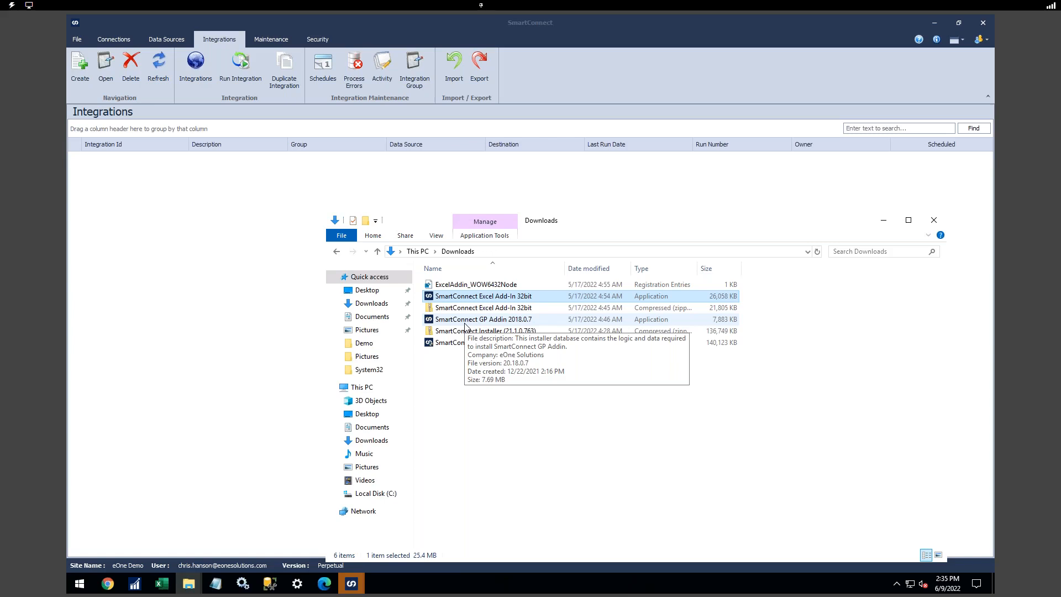
{"action": "left_click", "coordinate": [229, 39]}
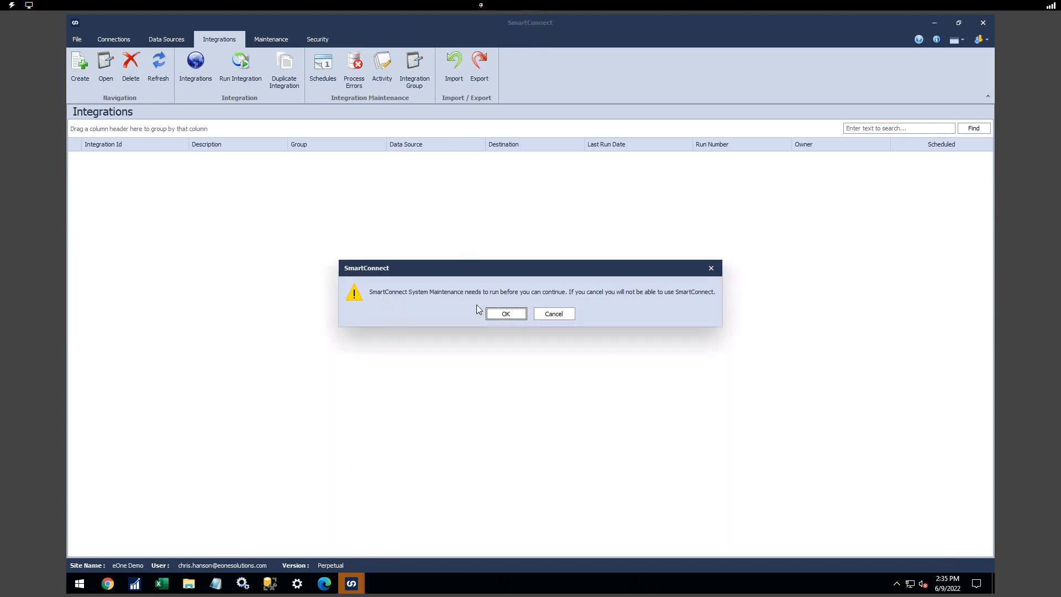
- Let System Maintenance install and dismiss the Installation Completed message
{"action": "left_click", "coordinate": [504, 318]}
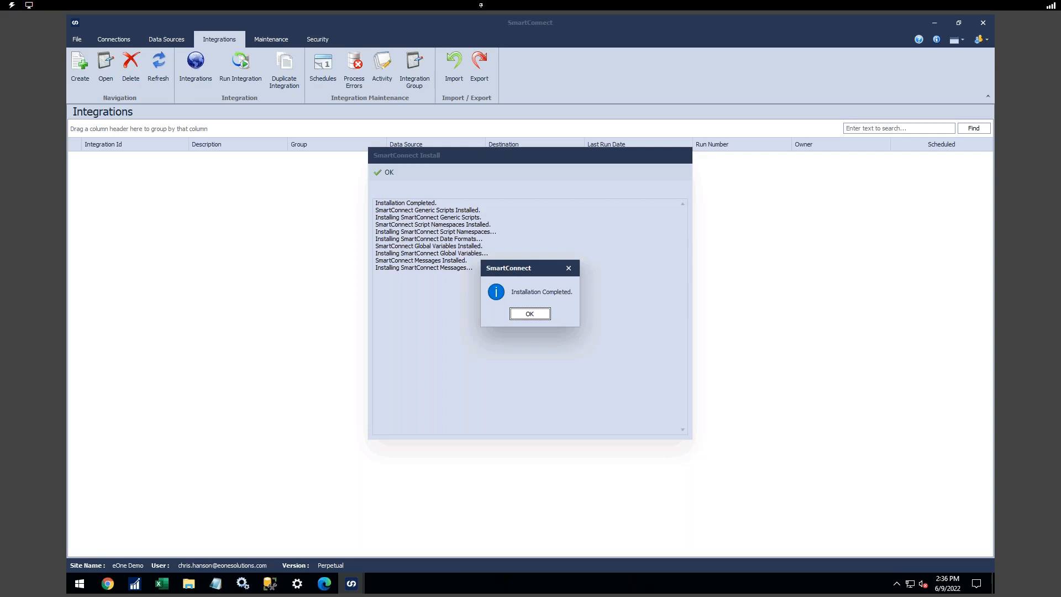
{"action": "left_click", "coordinate": [524, 315]}
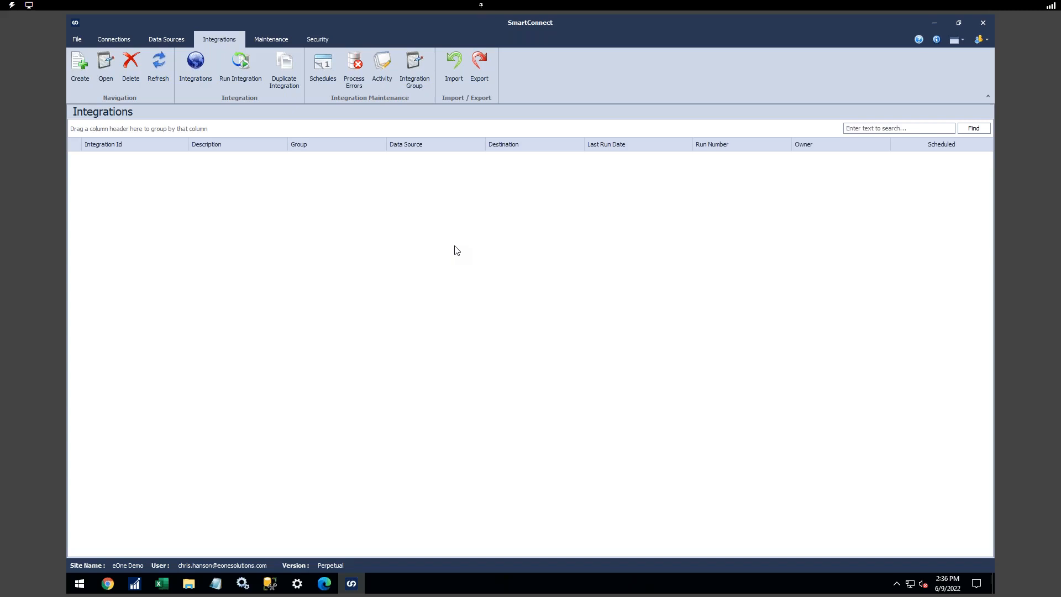
- Review the single active user account under Security, then switch to the Connections view
{"action": "left_click", "coordinate": [310, 43]}
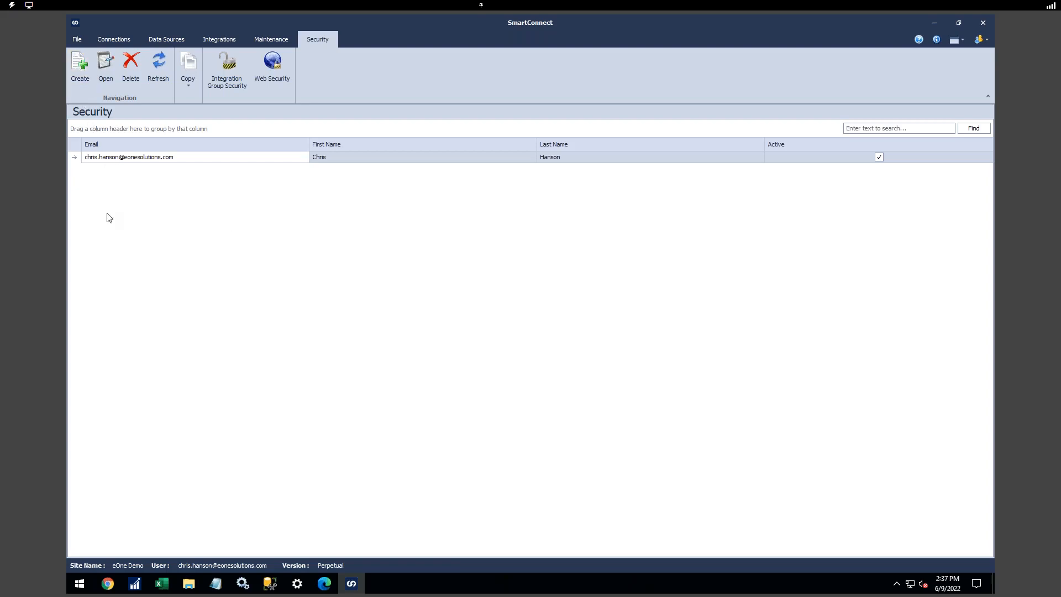
{"action": "left_click", "coordinate": [118, 39]}
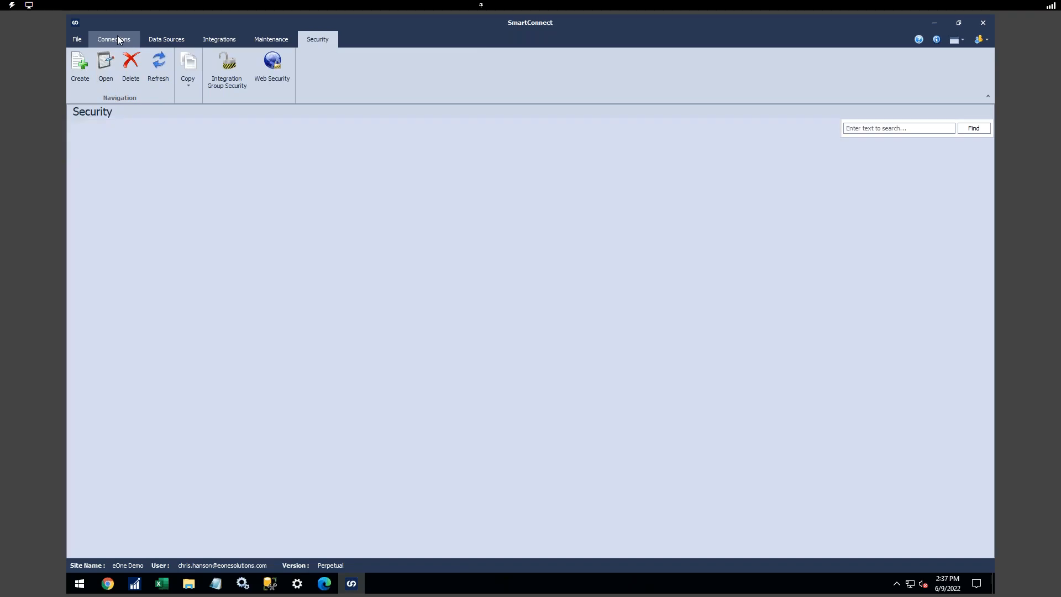